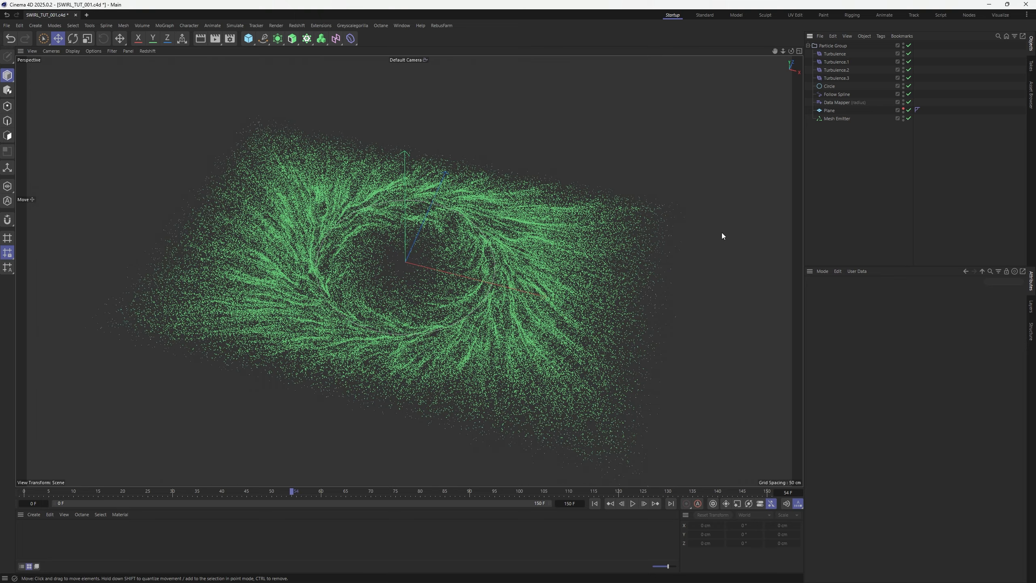
Step: Replay the green particle swirl from the first frame to review its motion
{"action": "middle_click_drag", "start_coordinate": [499, 254], "coordinate": [497, 244], "text": "alt"}
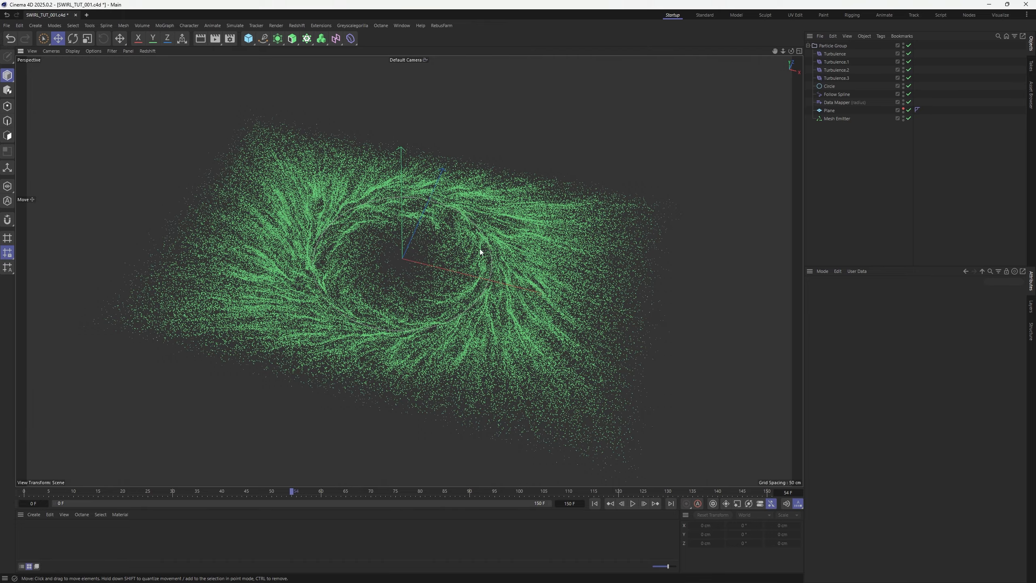
{"action": "middle_click_drag", "start_coordinate": [481, 262], "coordinate": [418, 268], "text": "alt"}
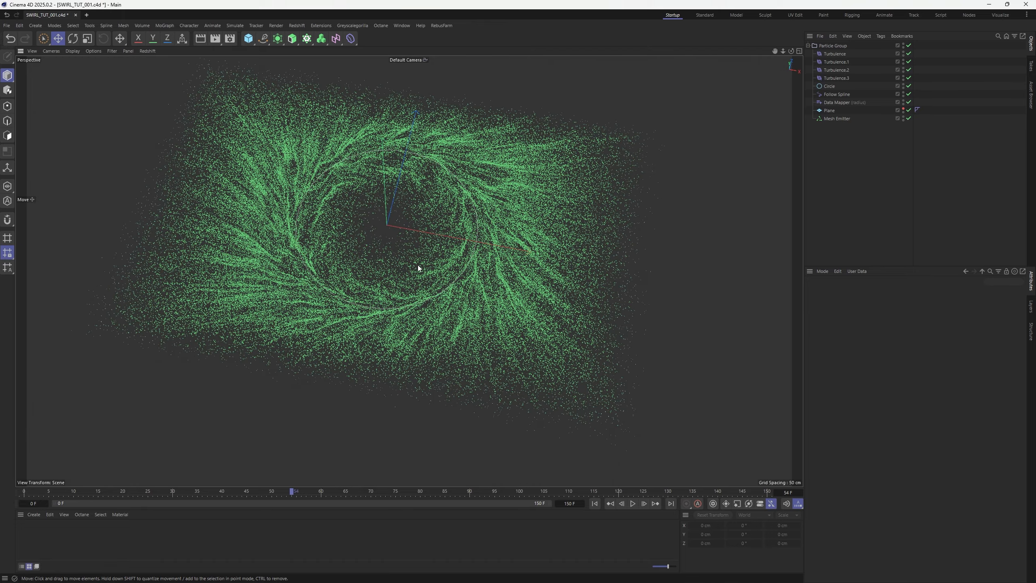
{"action": "left_click_drag", "start_coordinate": [425, 238], "coordinate": [411, 231], "text": "alt"}
{"action": "scroll", "coordinate": [414, 231], "scroll_direction": "up", "scroll_amount": 3}
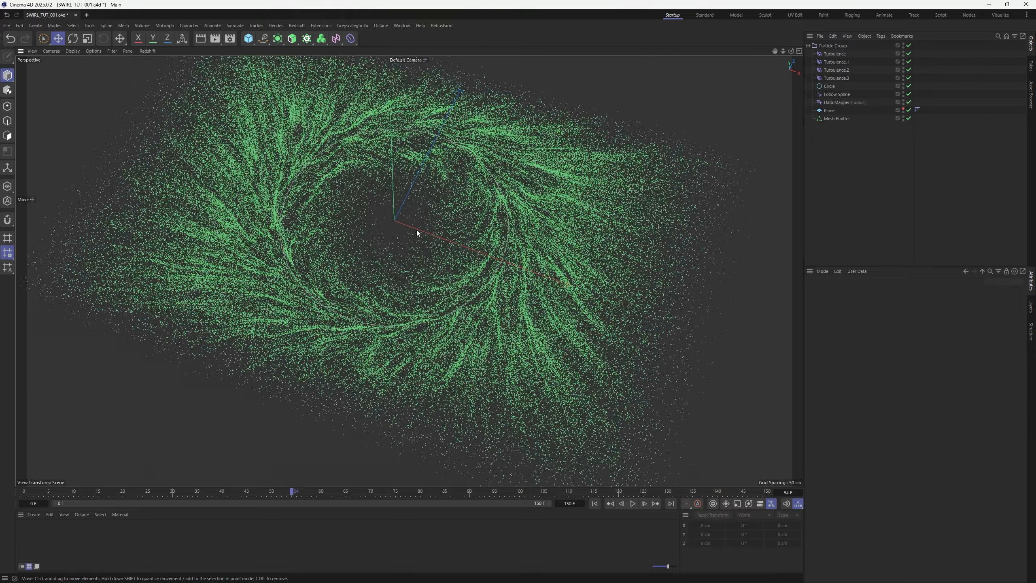
{"action": "mouse_move", "coordinate": [416, 230]}
{"action": "middle_mouse_down", "text": "alt"}
{"action": "mouse_move", "coordinate": [416, 213]}
{"action": "mouse_move", "coordinate": [419, 244]}
{"action": "middle_mouse_up", "text": "alt"}
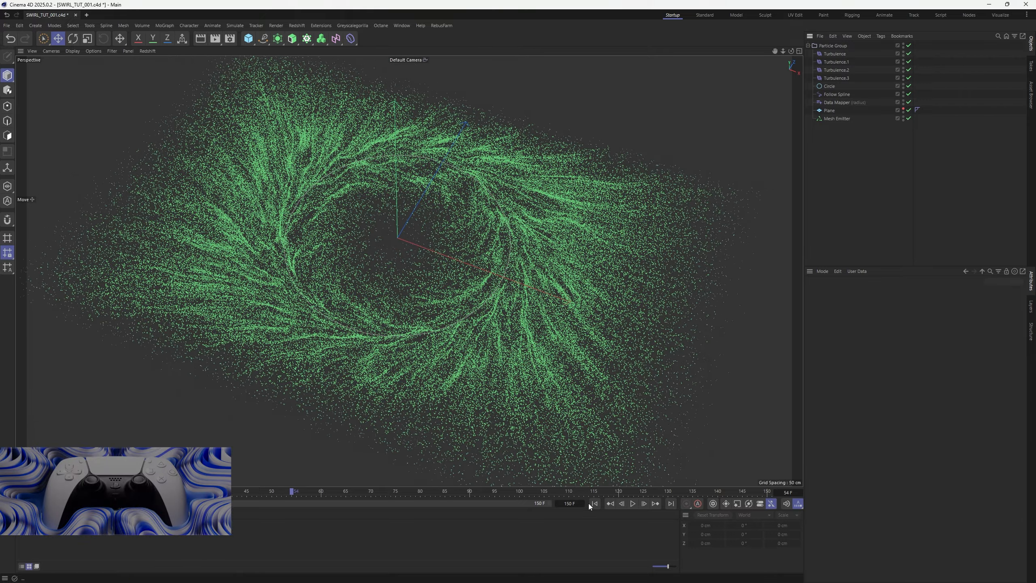
{"action": "left_click", "coordinate": [595, 503]}
{"action": "left_click", "coordinate": [633, 502]}
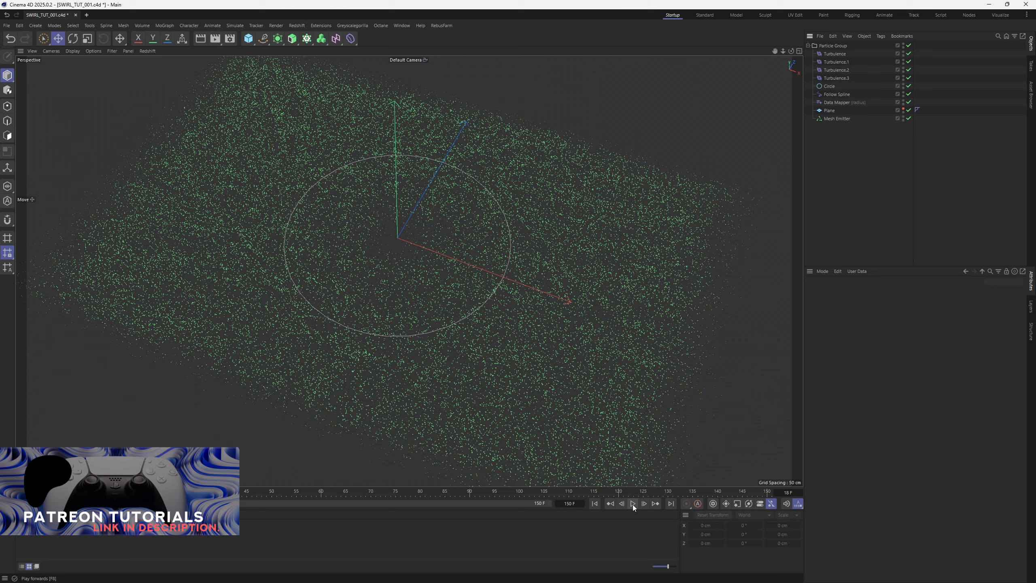
Step: Add a Color Mapper modifier to the particles and reduce its gradient to a blue knot near the start
{"action": "left_click", "coordinate": [237, 26]}
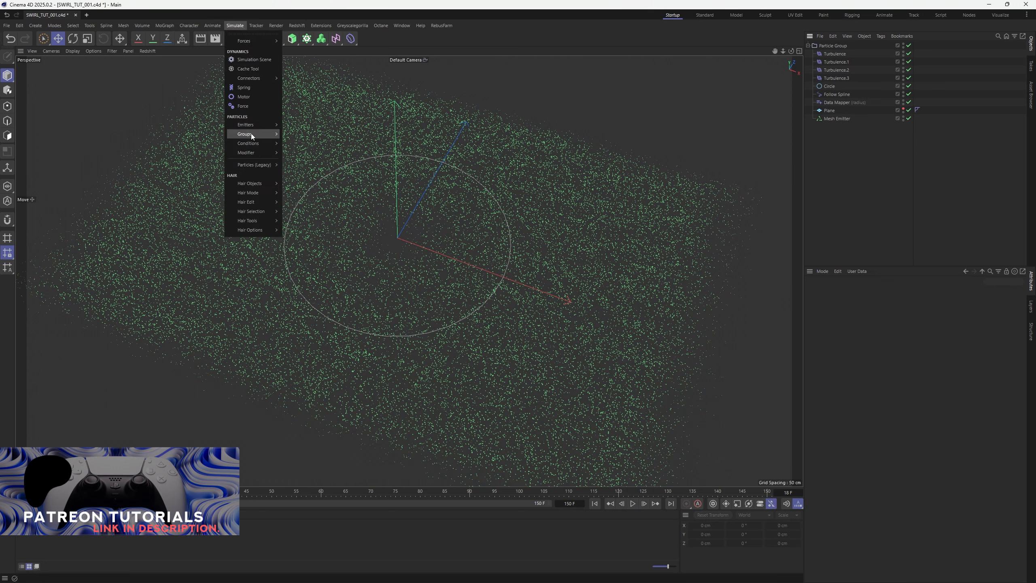
{"action": "mouse_move", "coordinate": [252, 153]}
{"action": "left_click", "coordinate": [302, 167]}
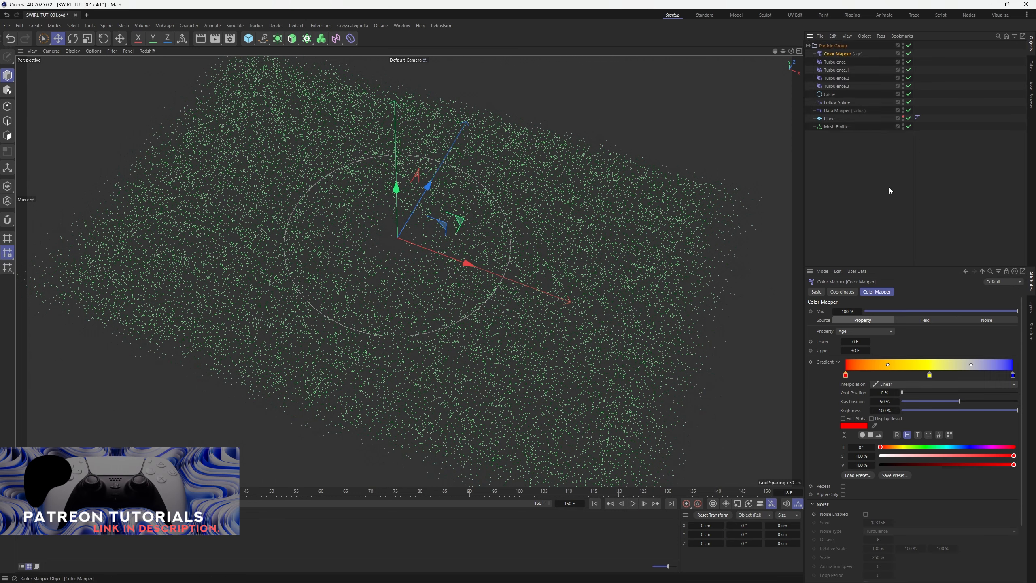
{"action": "left_click_drag", "start_coordinate": [929, 375], "coordinate": [867, 391]}
{"action": "left_click_drag", "start_coordinate": [1013, 375], "coordinate": [857, 377]}
Step: Give the gradient's end a white knot with 0% saturation, set the Upper age to 90 F, and preview the simulation
{"action": "double_click", "coordinate": [1003, 375]}
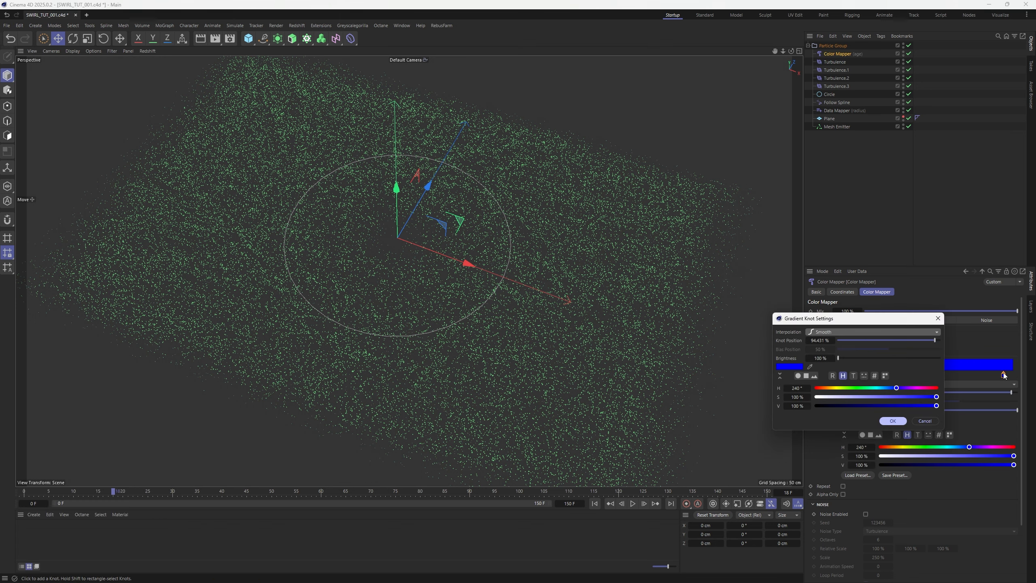
{"action": "left_click_drag", "start_coordinate": [936, 396], "coordinate": [832, 396]}
{"action": "left_click", "coordinate": [899, 422]}
{"action": "left_click_drag", "start_coordinate": [1003, 375], "coordinate": [1009, 377]}
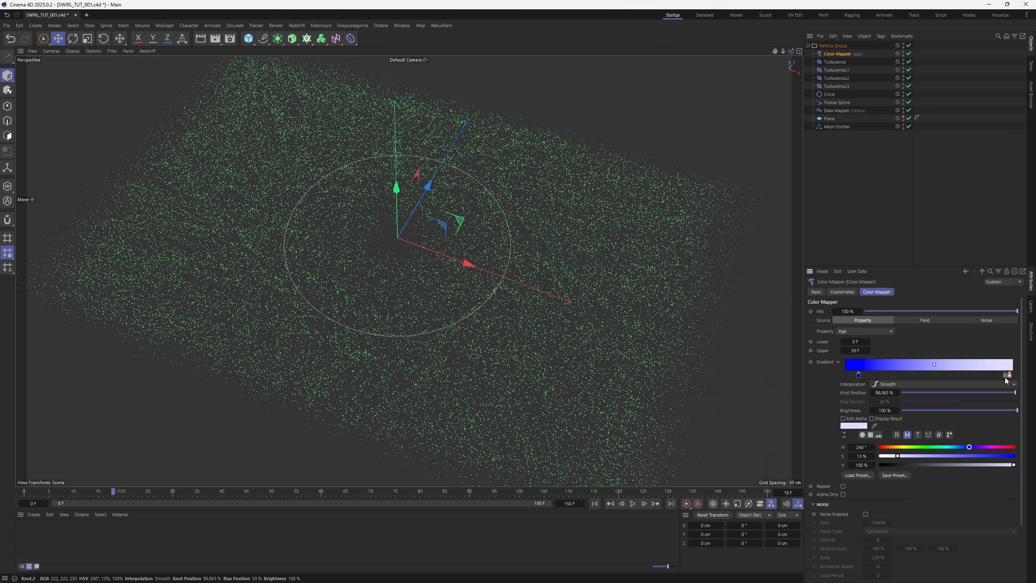
{"action": "double_click", "coordinate": [1008, 374]}
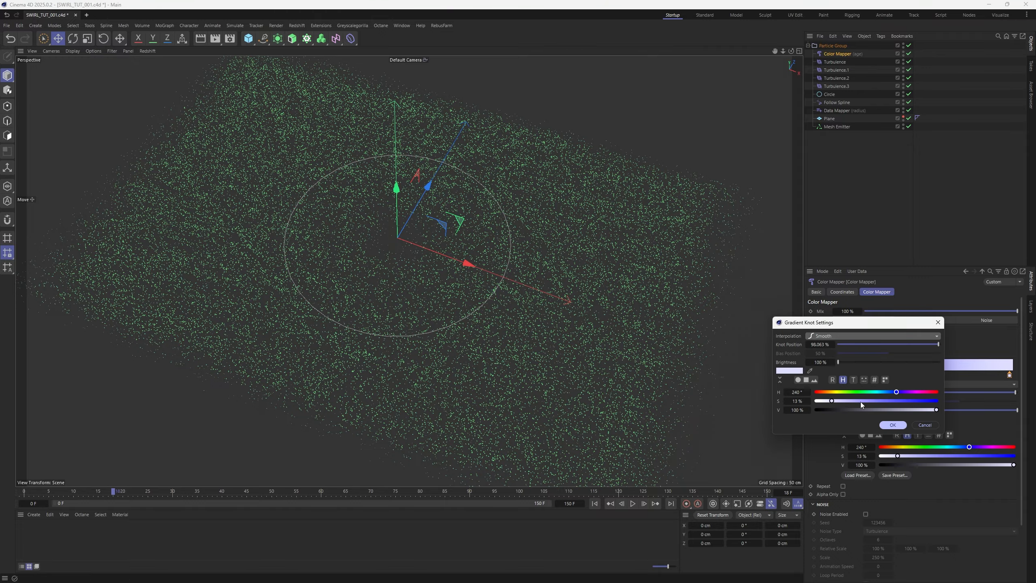
{"action": "left_click_drag", "start_coordinate": [860, 401], "coordinate": [814, 401]}
{"action": "left_click", "coordinate": [892, 425]}
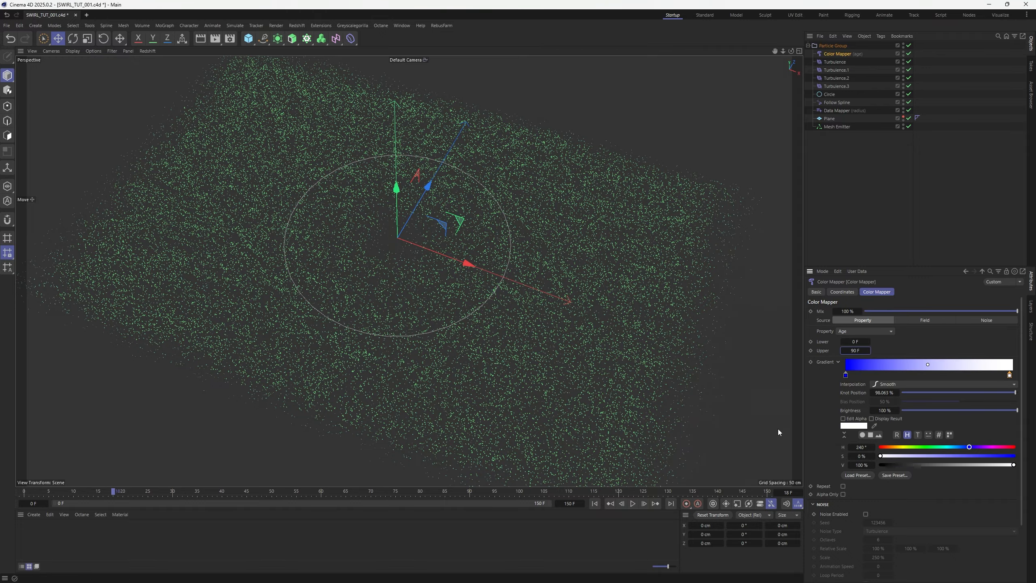
{"action": "left_click", "coordinate": [632, 503]}
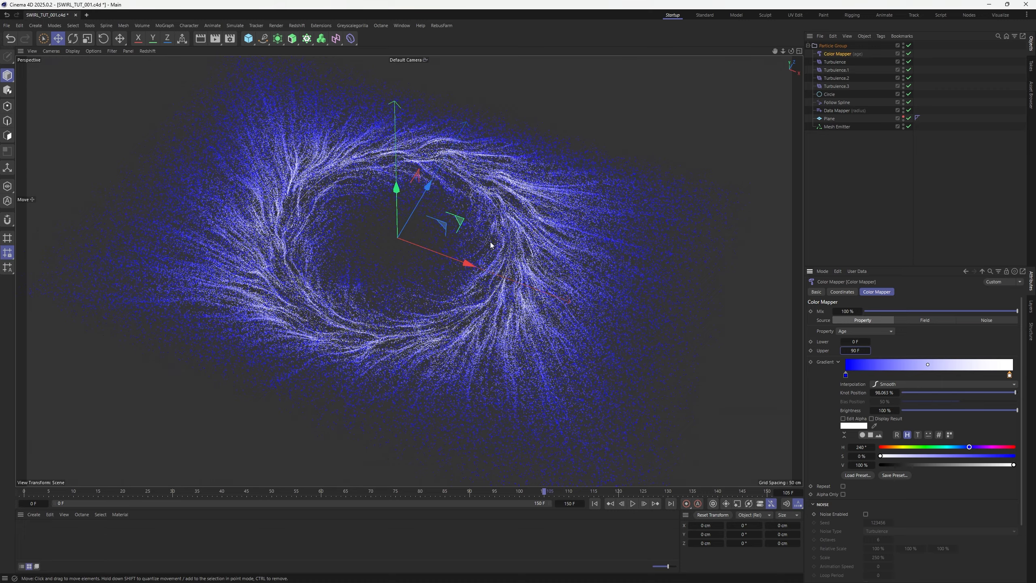
{"action": "mouse_move", "coordinate": [491, 246]}
{"action": "left_mouse_down", "text": "alt"}
{"action": "mouse_move", "coordinate": [536, 312]}
{"action": "mouse_move", "coordinate": [482, 230]}
{"action": "mouse_move", "coordinate": [500, 248]}
{"action": "left_mouse_up", "text": "alt"}
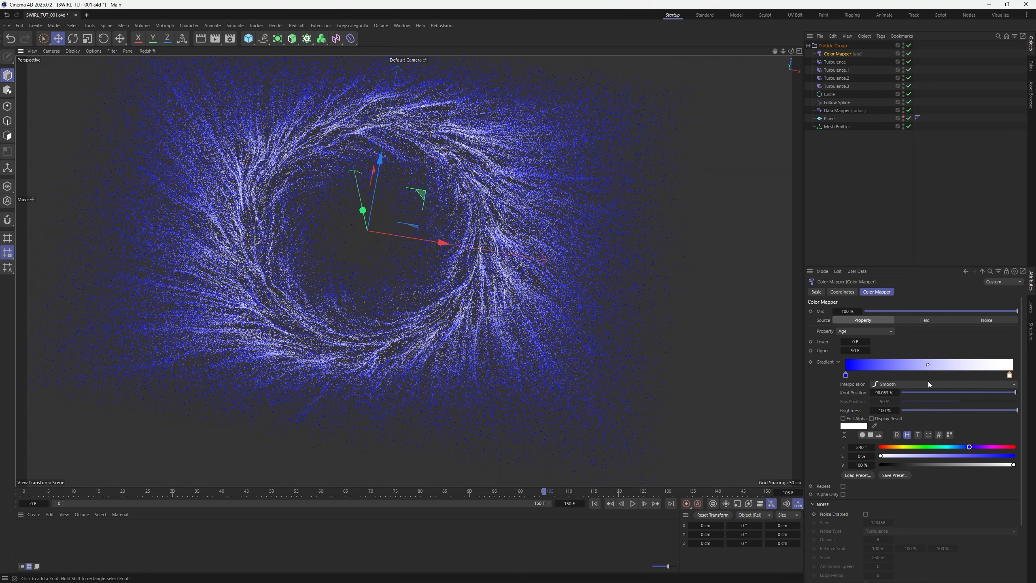
Step: Try an extra gradient knot at about 25% with a green hue of 151°, and replay the simulation from the start
{"action": "left_click", "coordinate": [886, 375]}
{"action": "double_click", "coordinate": [887, 374]}
{"action": "left_click_drag", "start_coordinate": [886, 391], "coordinate": [868, 392]}
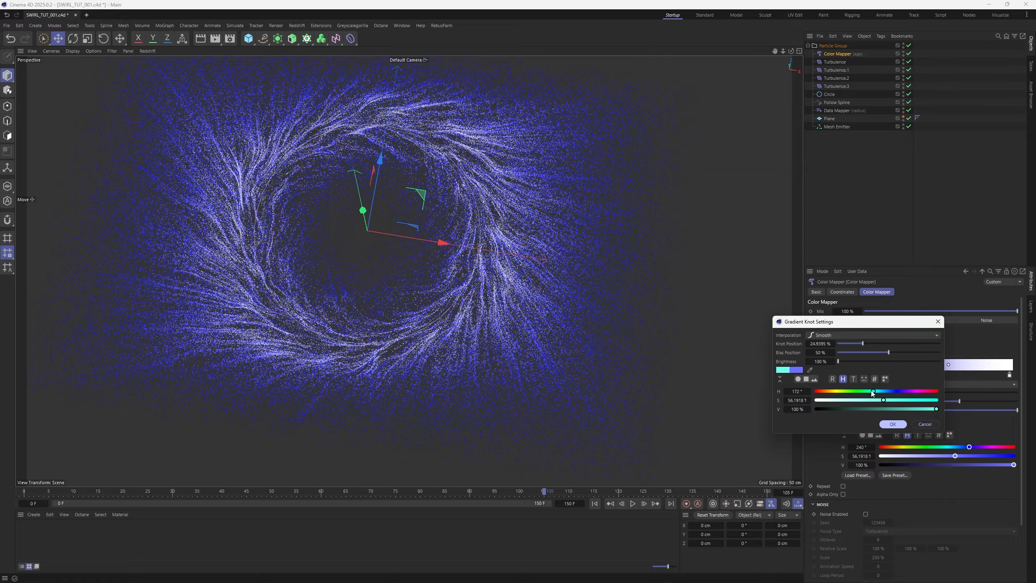
{"action": "left_click", "coordinate": [892, 424]}
{"action": "left_click", "coordinate": [594, 503]}
{"action": "left_click", "coordinate": [633, 503]}
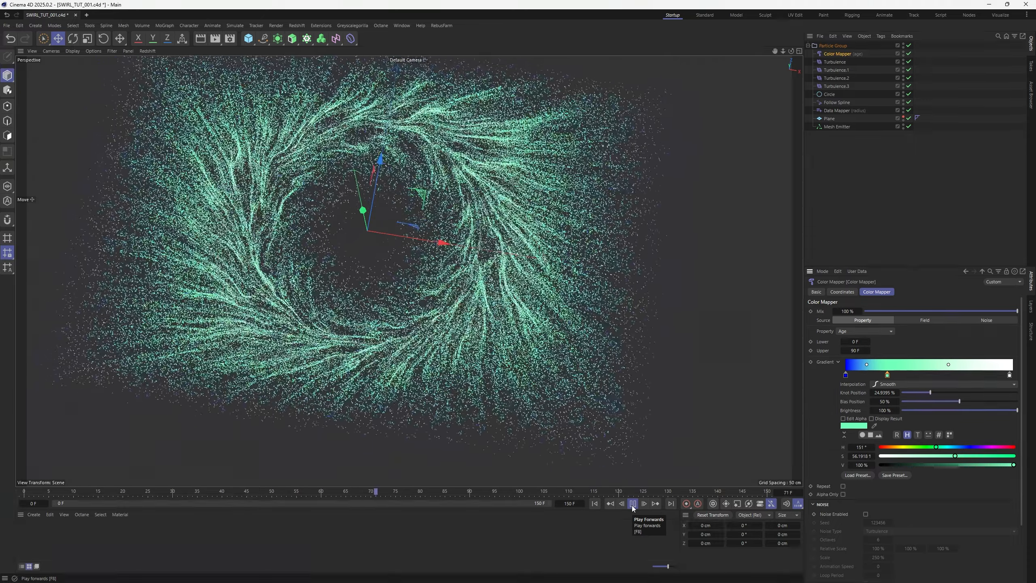
{"action": "left_click", "coordinate": [633, 503]}
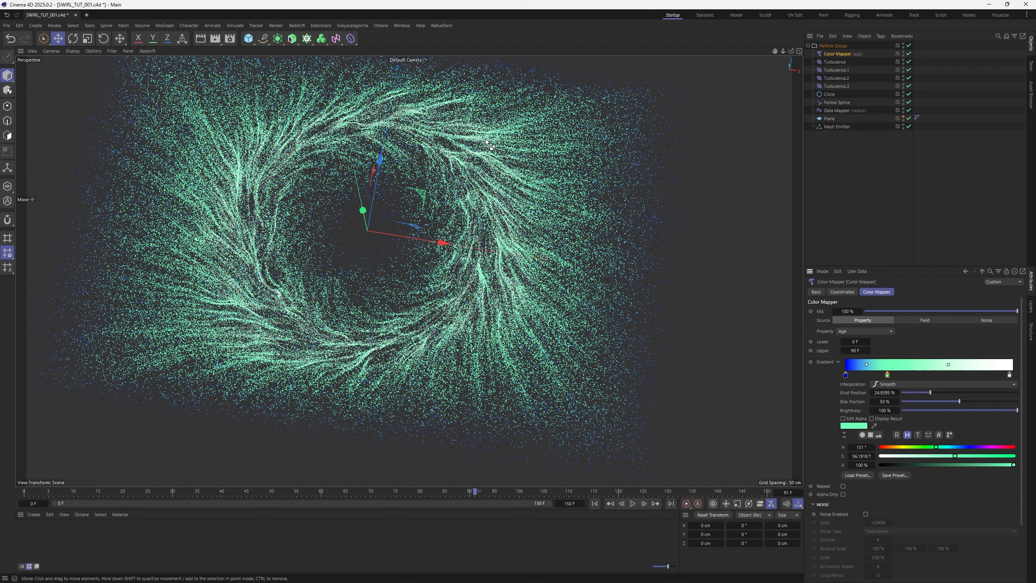
Step: Undo the green gradient knot and preview the blue-to-white particles
{"action": "key", "text": "ctrl+z"}
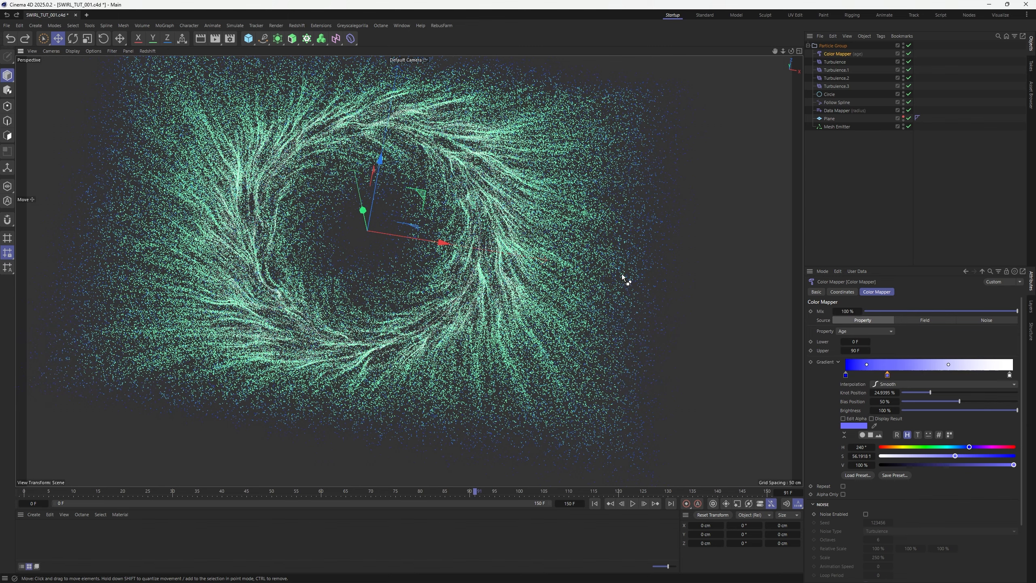
{"action": "key", "text": "ctrl+z"}
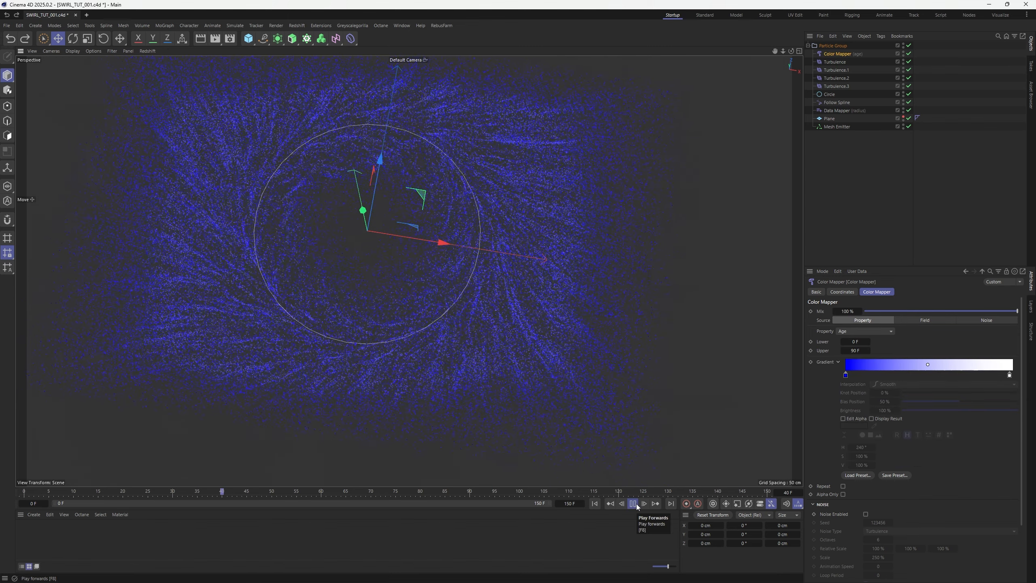
{"action": "left_click", "coordinate": [634, 503]}
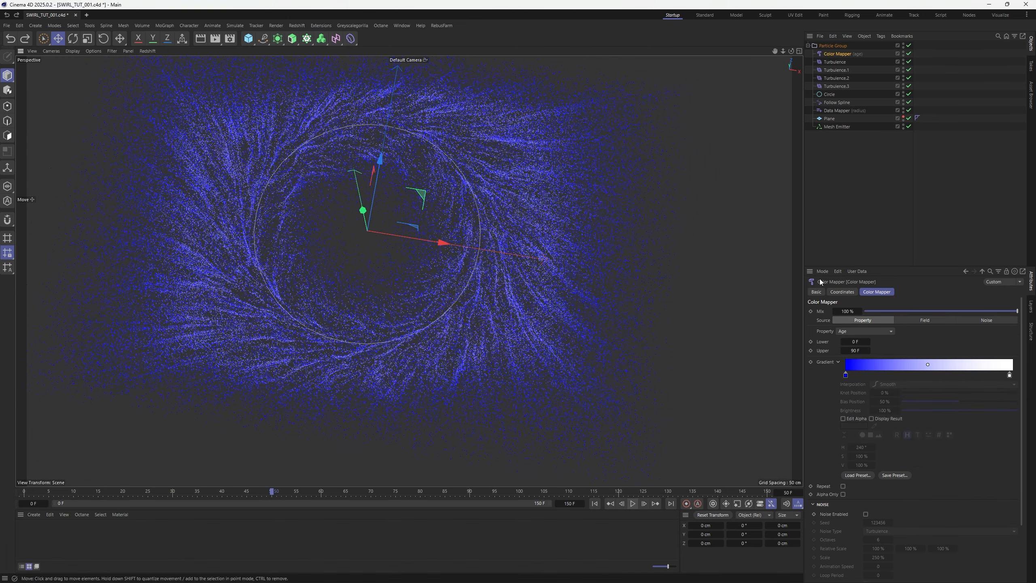
Step: Set the Mesh Emitter's rate to 500000 per second and replay the simulation from the start
{"action": "left_click", "coordinate": [838, 127]}
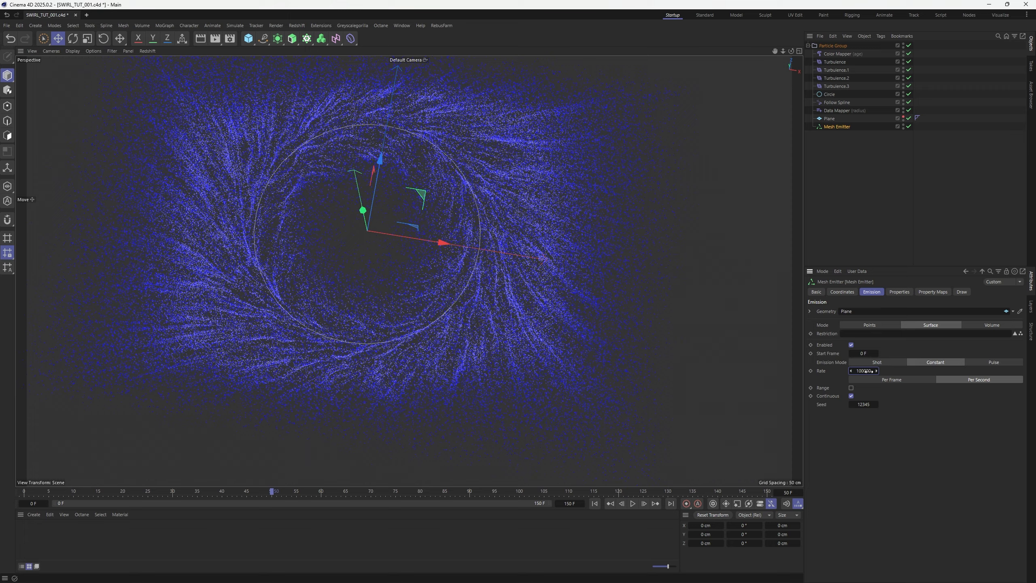
{"action": "left_click", "coordinate": [866, 370]}
{"action": "left_click", "coordinate": [595, 503]}
{"action": "left_click", "coordinate": [632, 503]}
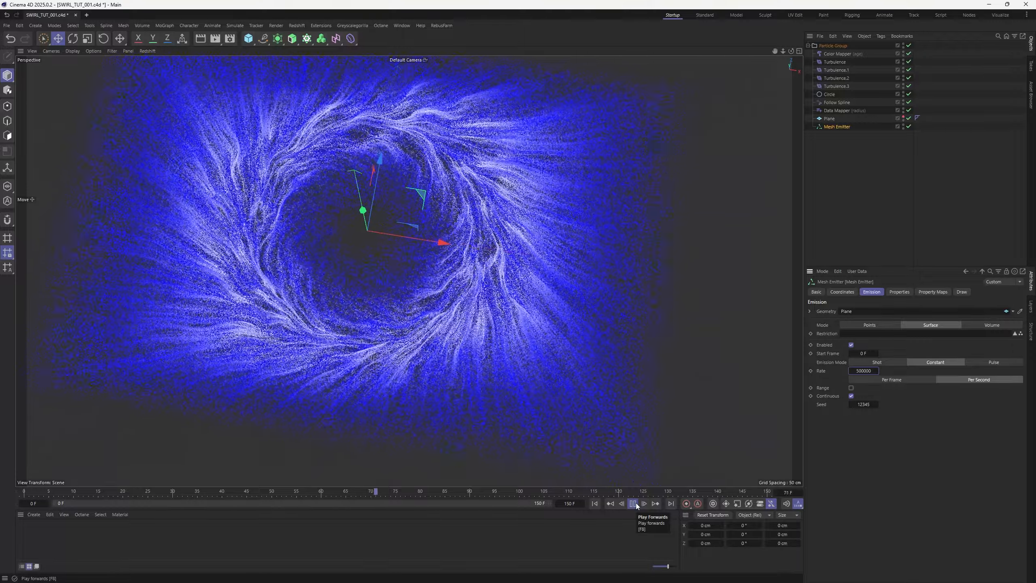
{"action": "left_click", "coordinate": [637, 504]}
Step: Add an Octane camera looking down on the swirl and set its focal length to Tele (135 mm)
{"action": "middle_click_drag", "start_coordinate": [479, 243], "coordinate": [520, 308], "text": "alt"}
{"action": "mouse_move", "coordinate": [520, 308]}
{"action": "left_mouse_down", "text": "alt"}
{"action": "mouse_move", "coordinate": [527, 331]}
{"action": "mouse_move", "coordinate": [525, 318]}
{"action": "left_mouse_up", "text": "alt"}
{"action": "left_click", "coordinate": [380, 25]}
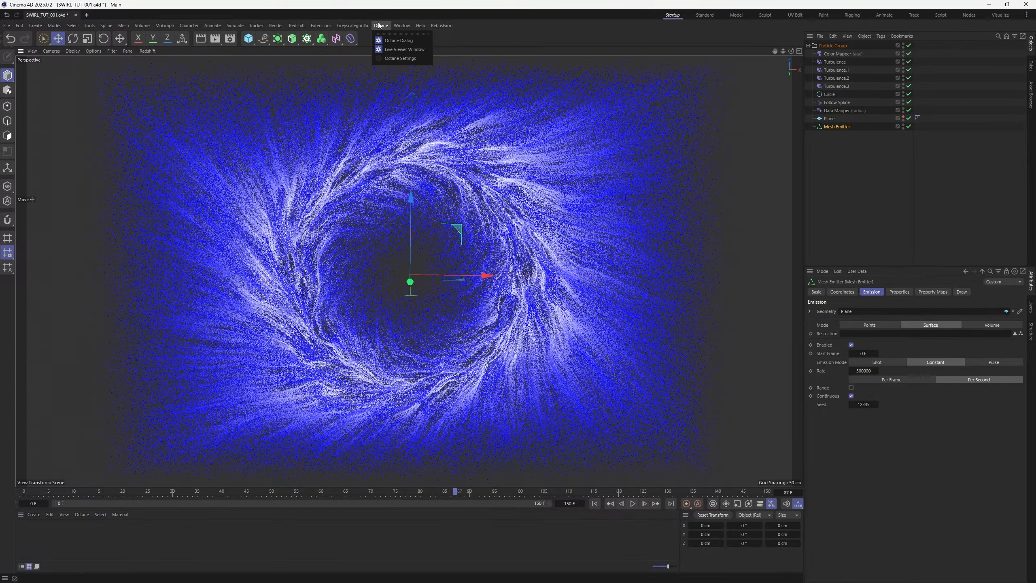
{"action": "left_click", "coordinate": [399, 40]}
{"action": "left_click", "coordinate": [215, 178]}
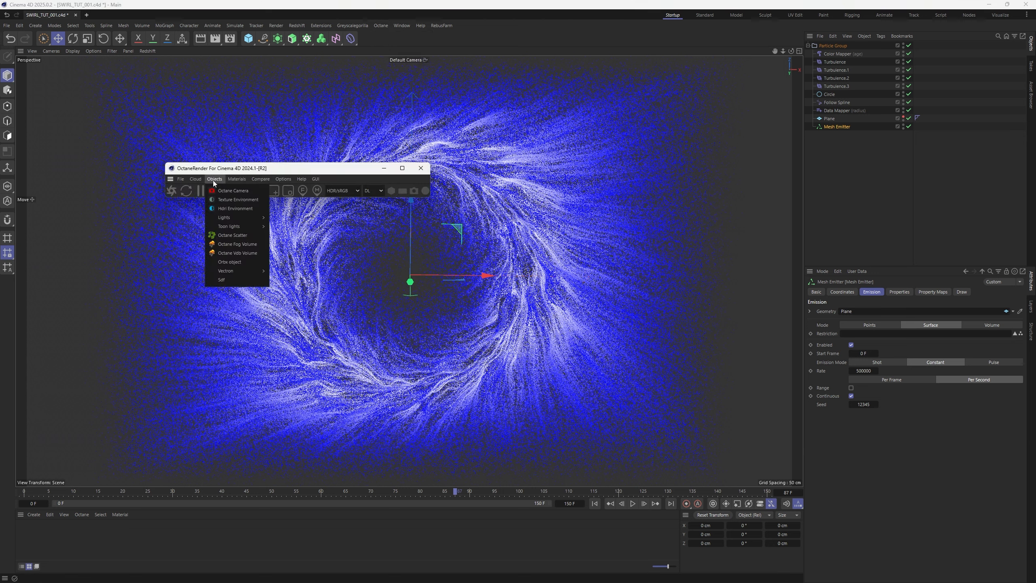
{"action": "left_click", "coordinate": [231, 190]}
{"action": "left_click", "coordinate": [420, 167]}
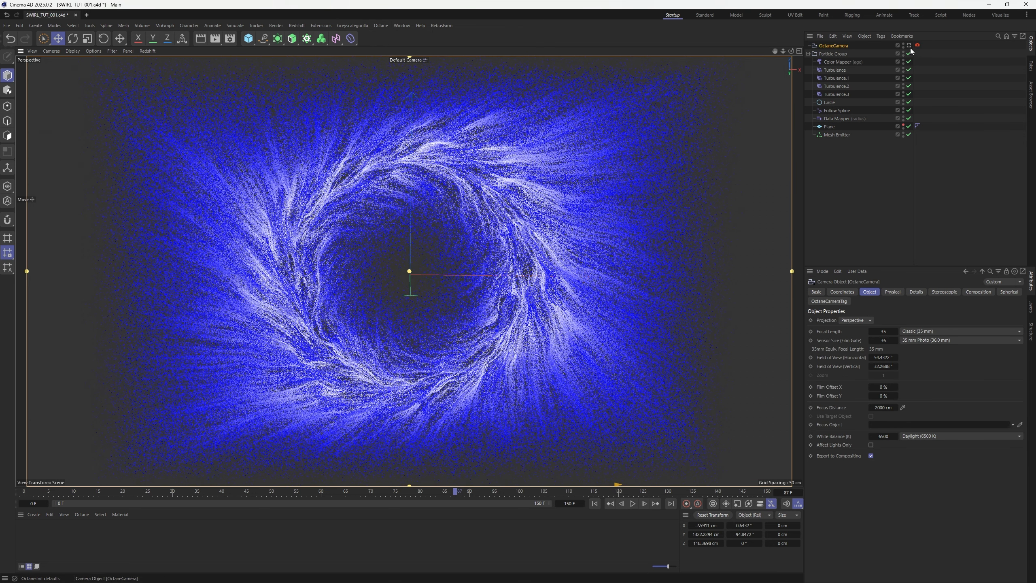
{"action": "left_click", "coordinate": [919, 329]}
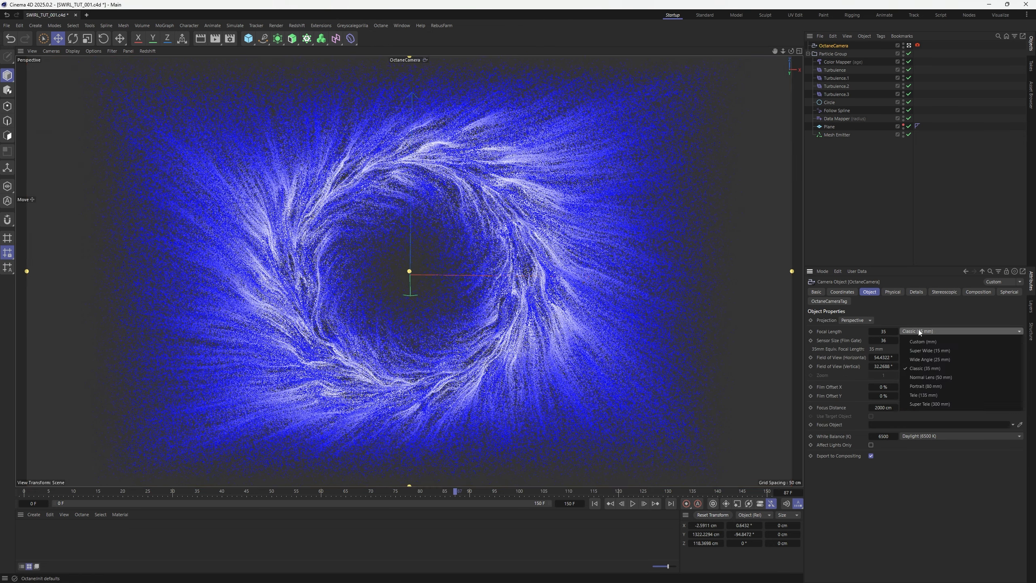
{"action": "left_click", "coordinate": [929, 398]}
Step: Center the camera over the swirl with X and Z positions 0, heading 0°, pitch -90° and a height of about 3609 cm
{"action": "left_click", "coordinate": [842, 292]}
{"action": "double_click", "coordinate": [844, 332]}
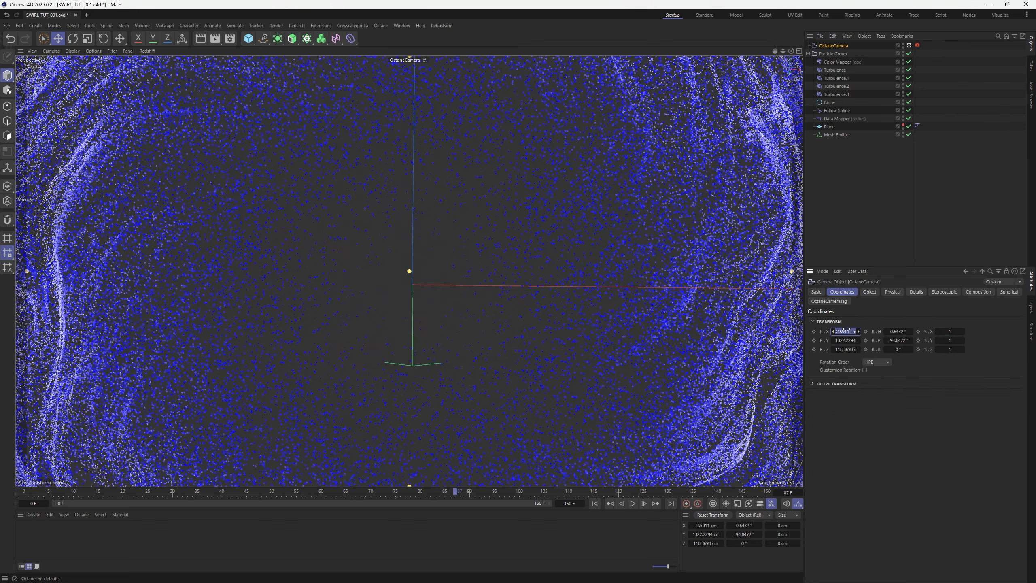
{"action": "type", "text": "0"}
{"action": "key", "text": "Tab"}
{"action": "key", "text": "Tab"}
{"action": "type", "text": "0"}
{"action": "key", "text": "Tab"}
{"action": "type", "text": "0"}
{"action": "key", "text": "Tab"}
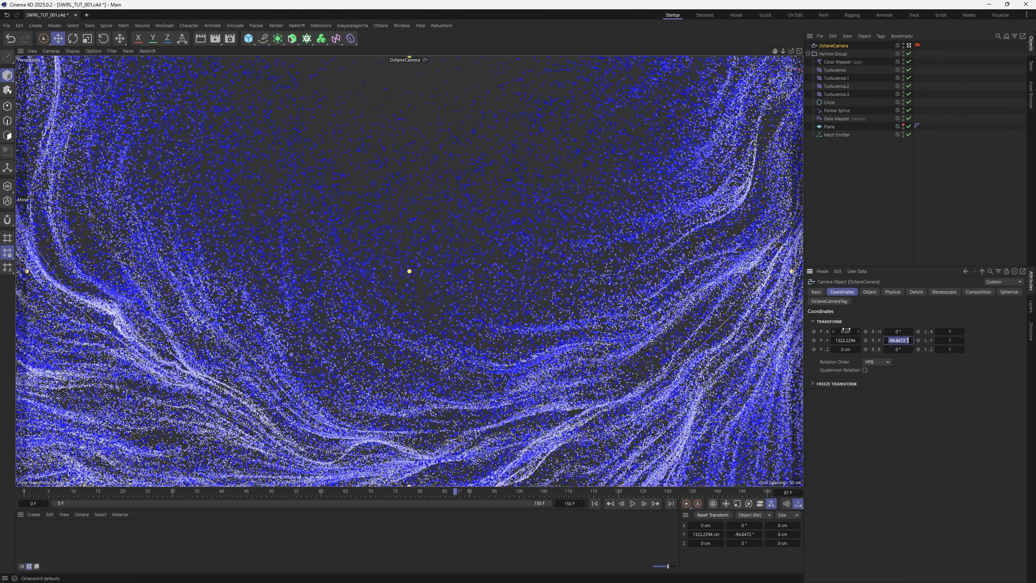
{"action": "type", "text": "-90"}
{"action": "key", "text": "Return"}
{"action": "left_click", "coordinate": [877, 237]}
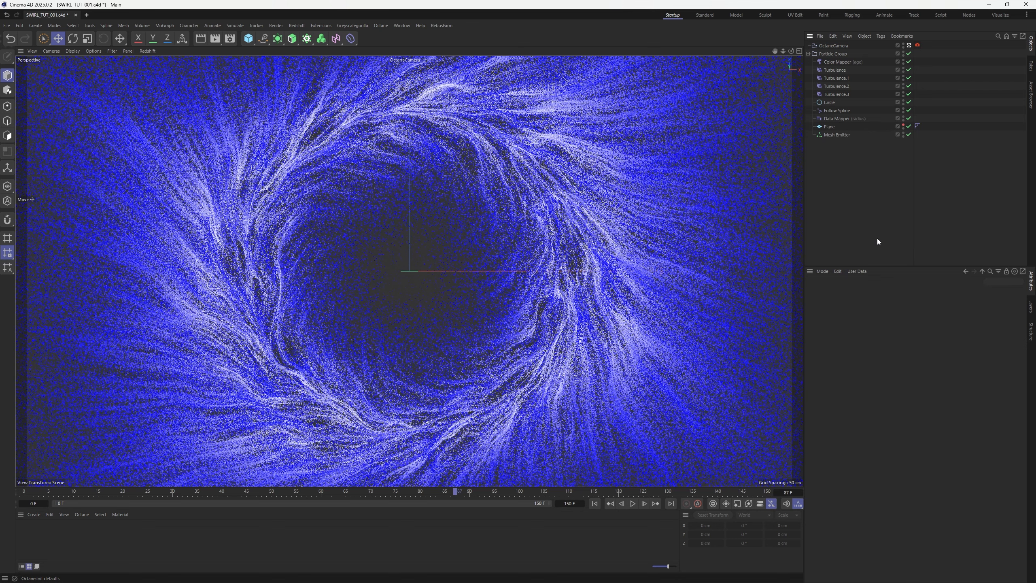
Step: Check the camera's focal length and replay the simulation from the first frame through the camera
{"action": "left_click", "coordinate": [833, 45]}
{"action": "left_click", "coordinate": [869, 291]}
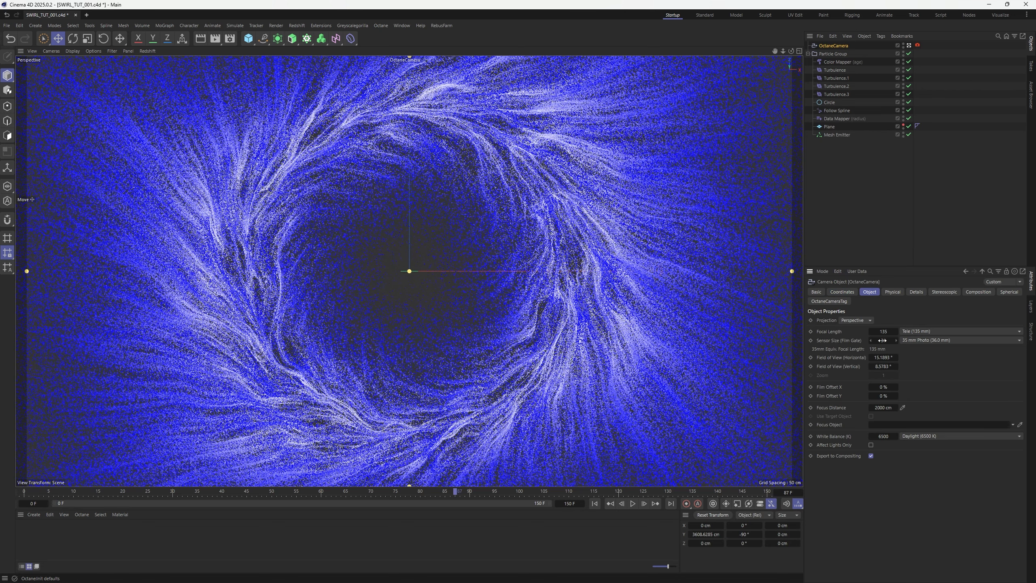
{"action": "double_click", "coordinate": [883, 331]}
{"action": "left_click", "coordinate": [850, 234]}
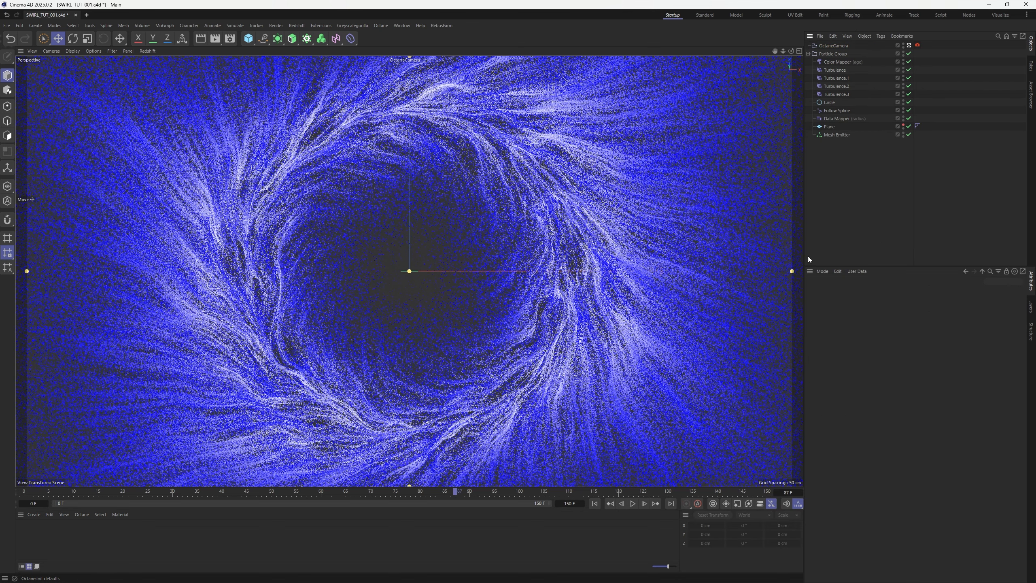
{"action": "left_click", "coordinate": [594, 503]}
{"action": "left_click", "coordinate": [632, 503]}
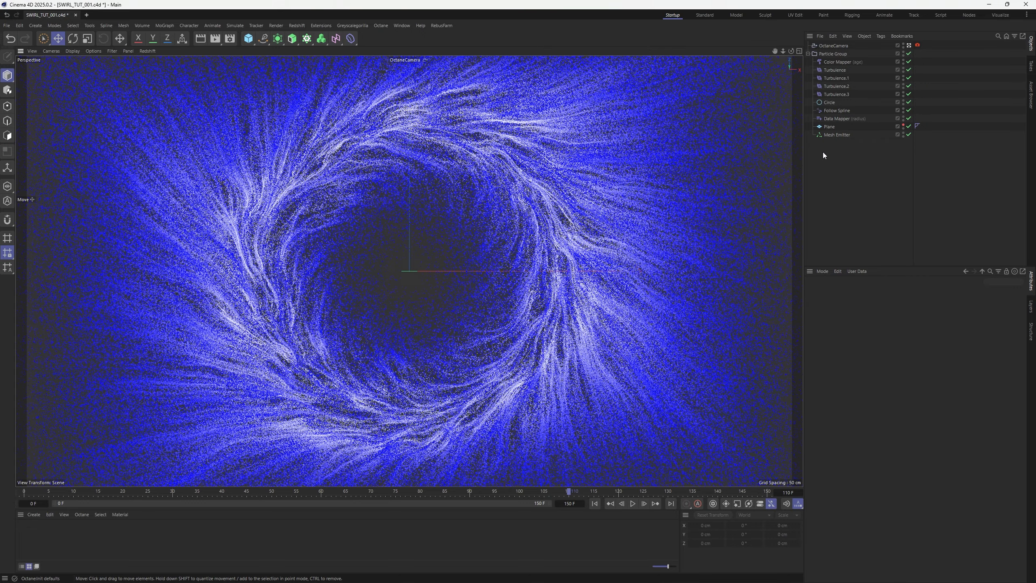
Step: Enlarge the emitting plane to a width of 1400 cm and a height of 1000 cm
{"action": "left_click", "coordinate": [829, 127]}
{"action": "double_click", "coordinate": [867, 320]}
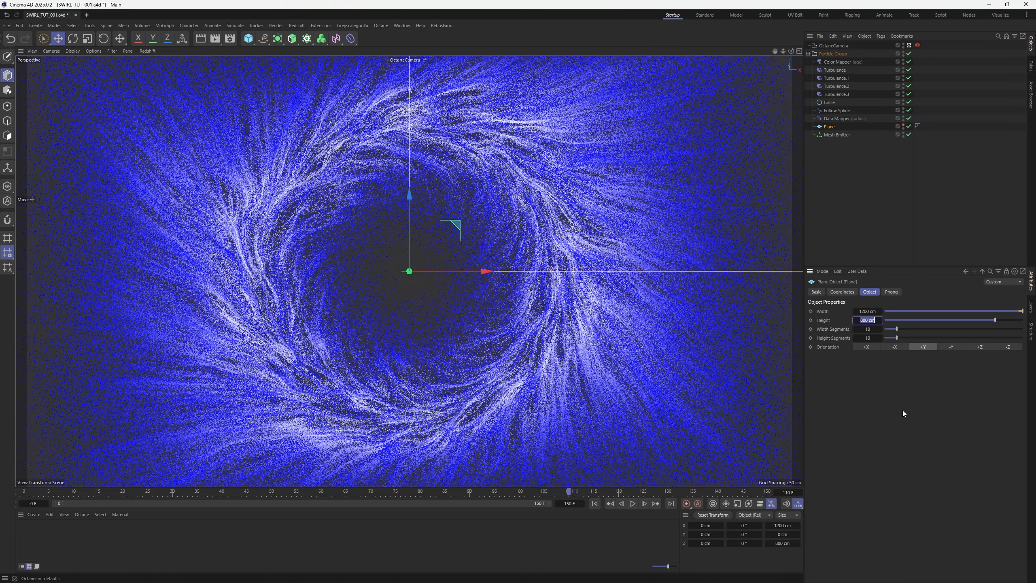
{"action": "type", "text": "1000"}
{"action": "key", "text": "Return"}
{"action": "left_click_drag", "start_coordinate": [864, 311], "coordinate": [863, 311]}
Step: Replay the simulation from the start with the enlarged plane and save the scene
{"action": "left_click", "coordinate": [594, 504]}
{"action": "left_click", "coordinate": [632, 504]}
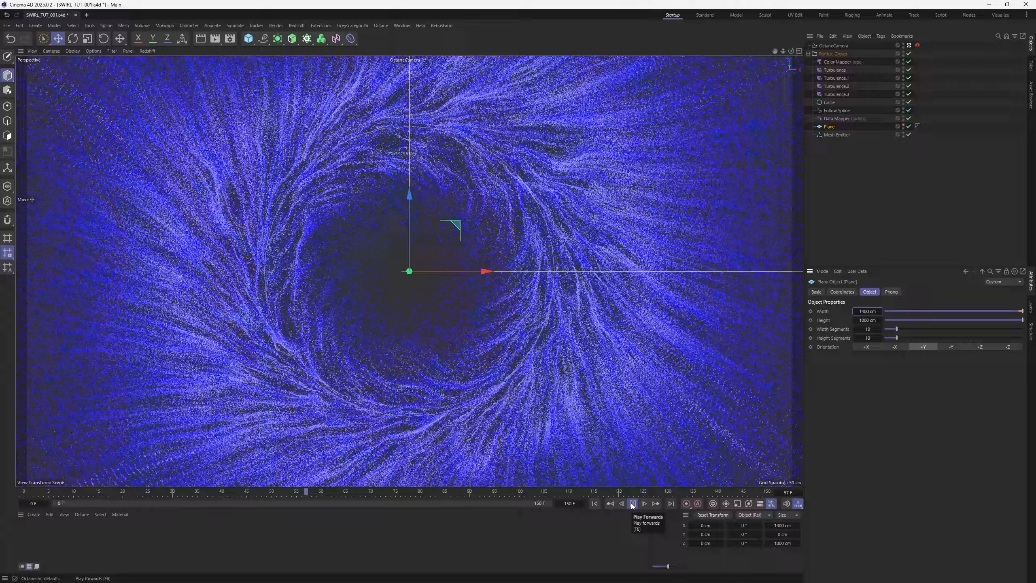
{"action": "left_click", "coordinate": [632, 503]}
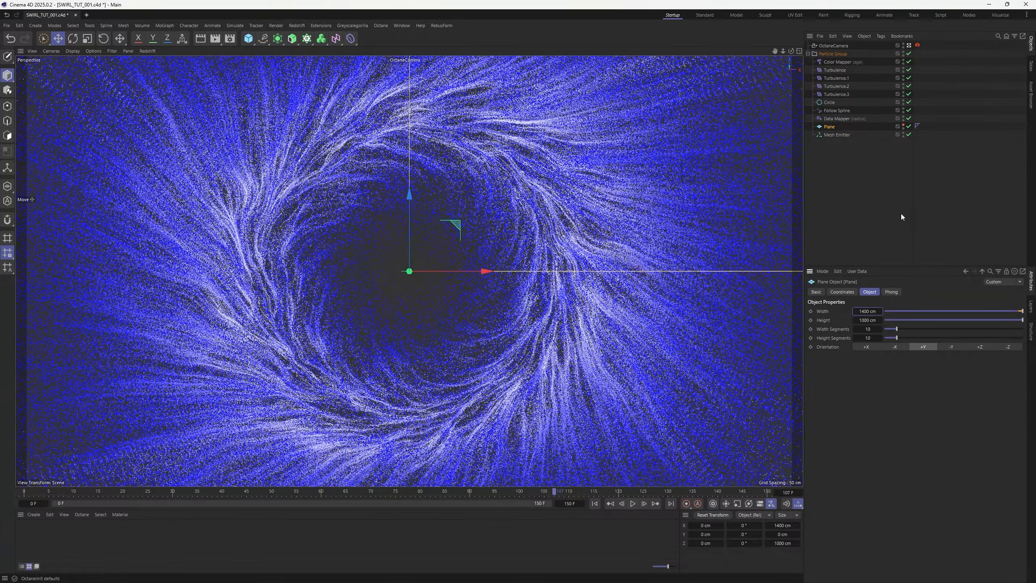
{"action": "left_click", "coordinate": [900, 214]}
{"action": "key", "text": "ctrl+s"}
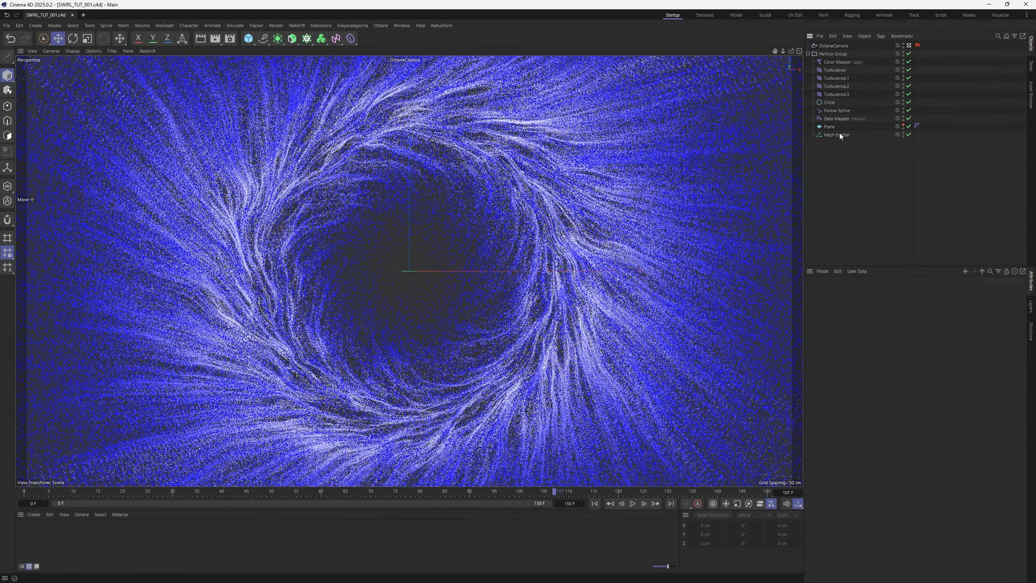
Step: Lower the Follow Spline modifier's Follow Strength to its minimum and replay the simulation from the first frame
{"action": "left_click", "coordinate": [837, 111]}
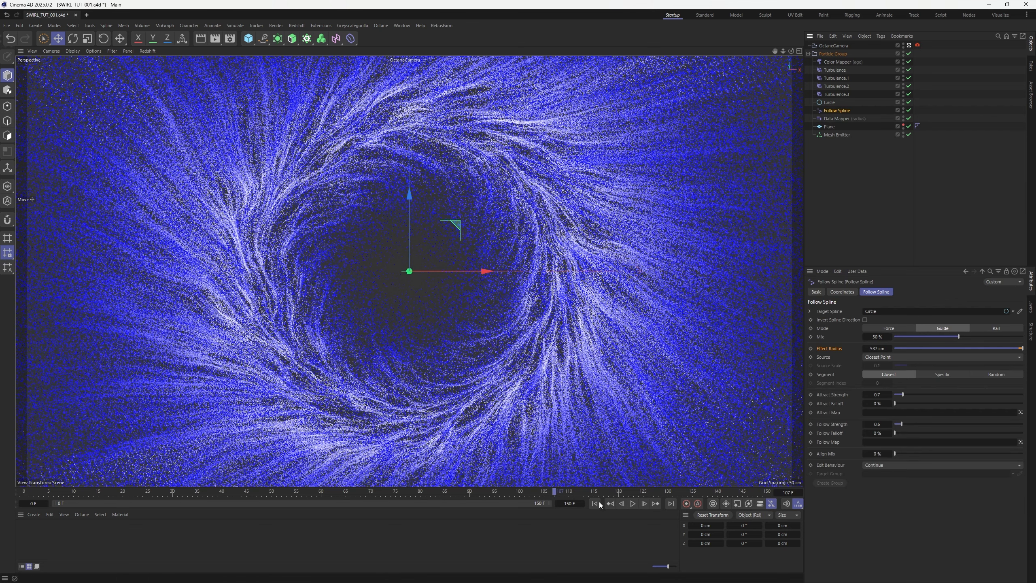
{"action": "left_click", "coordinate": [632, 503]}
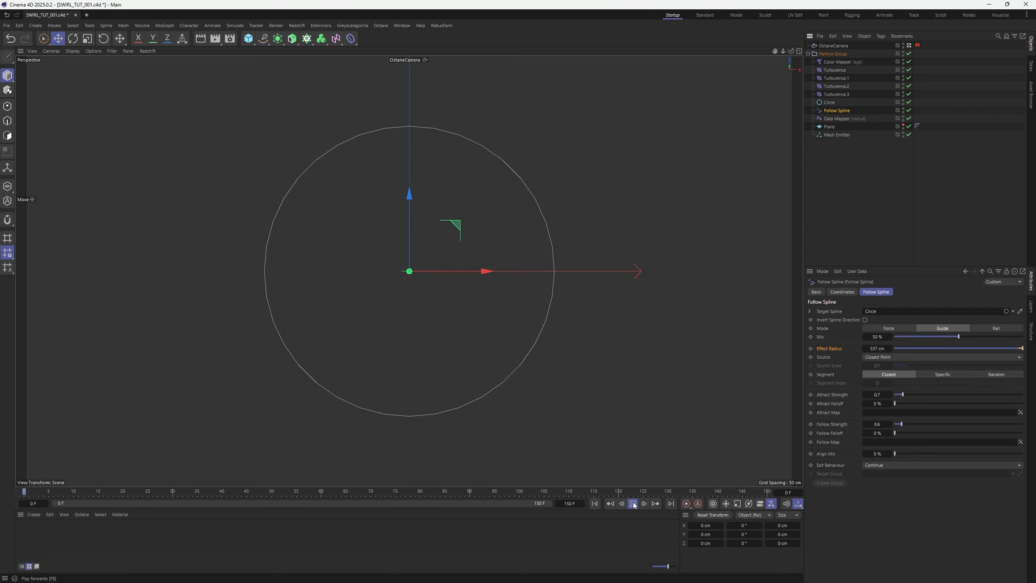
{"action": "left_click", "coordinate": [633, 504]}
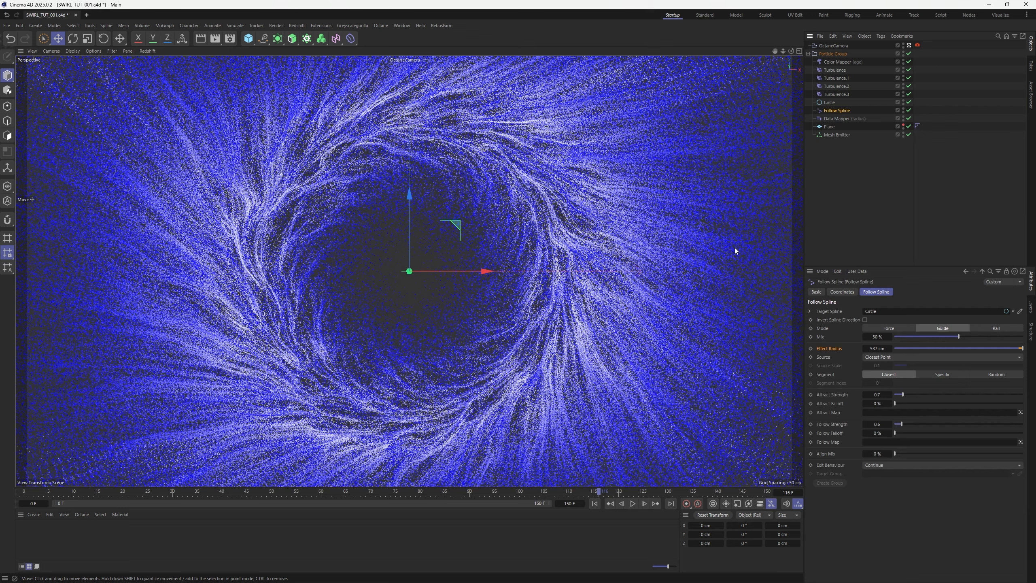
{"action": "left_click_drag", "start_coordinate": [901, 424], "coordinate": [894, 424]}
{"action": "left_click", "coordinate": [594, 503]}
{"action": "left_click", "coordinate": [632, 503]}
{"action": "left_click", "coordinate": [632, 504]}
{"action": "left_click", "coordinate": [852, 196]}
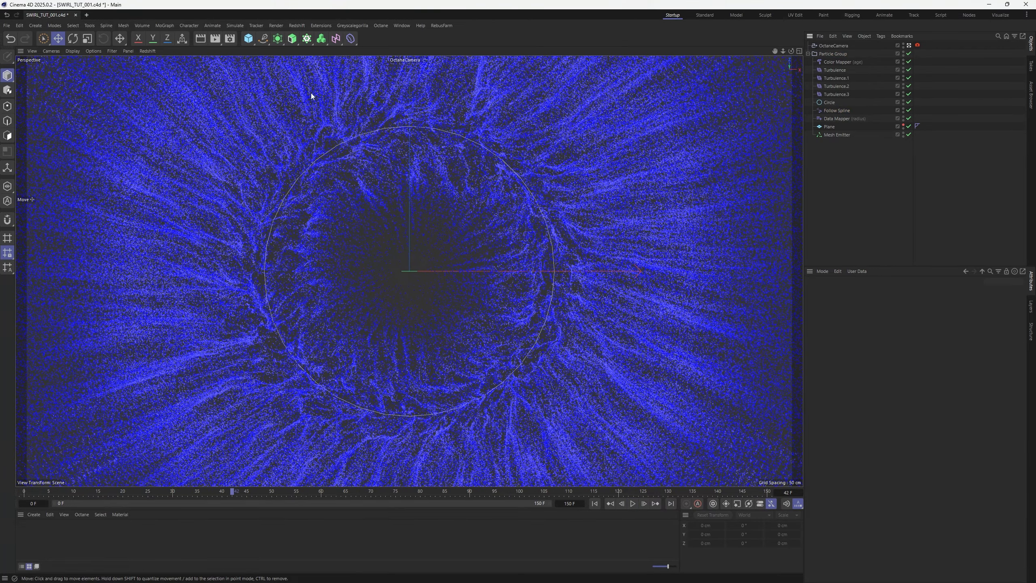
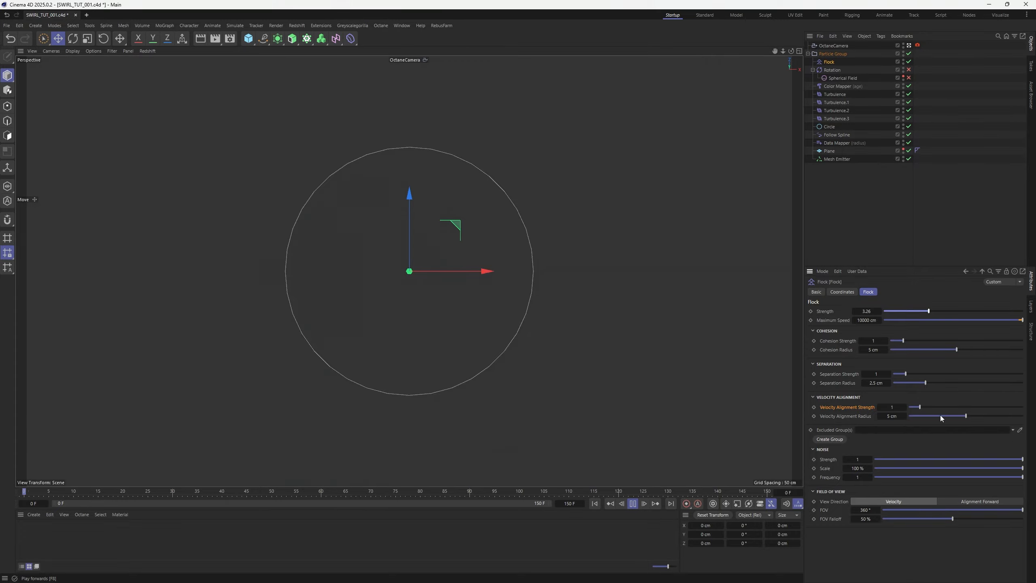
Step: Set the Flock strength to 1.87, cohesion to 3.27 and 4.7 cm, separation to 0.17 and 1.3 cm, and velocity alignment to 2.74 and 2.5 cm
{"action": "mouse_move", "coordinate": [920, 406]}
{"action": "left_mouse_down"}
{"action": "mouse_move", "coordinate": [939, 406]}
{"action": "mouse_move", "coordinate": [927, 406]}
{"action": "left_mouse_up"}
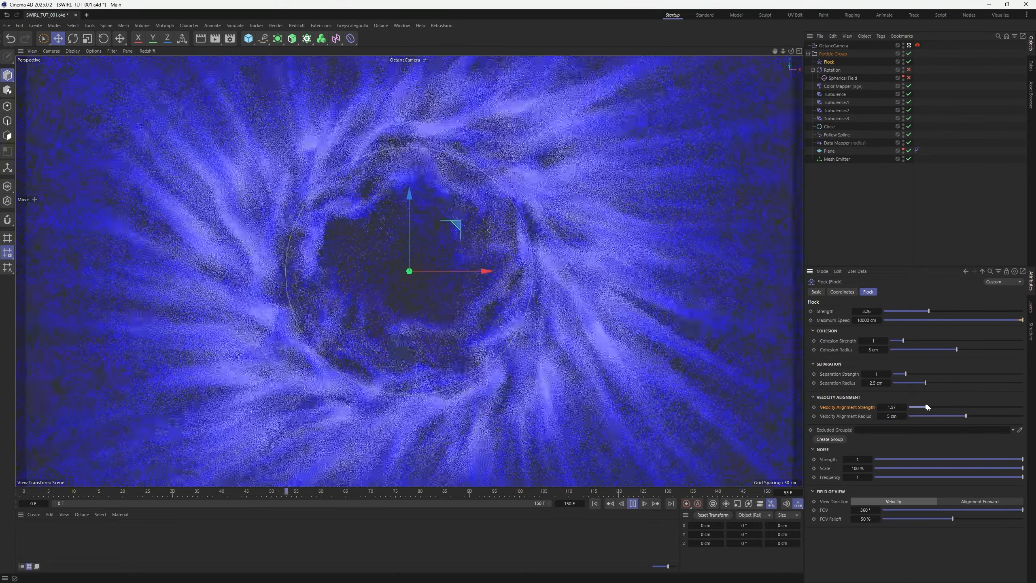
{"action": "left_click_drag", "start_coordinate": [919, 383], "coordinate": [897, 376]}
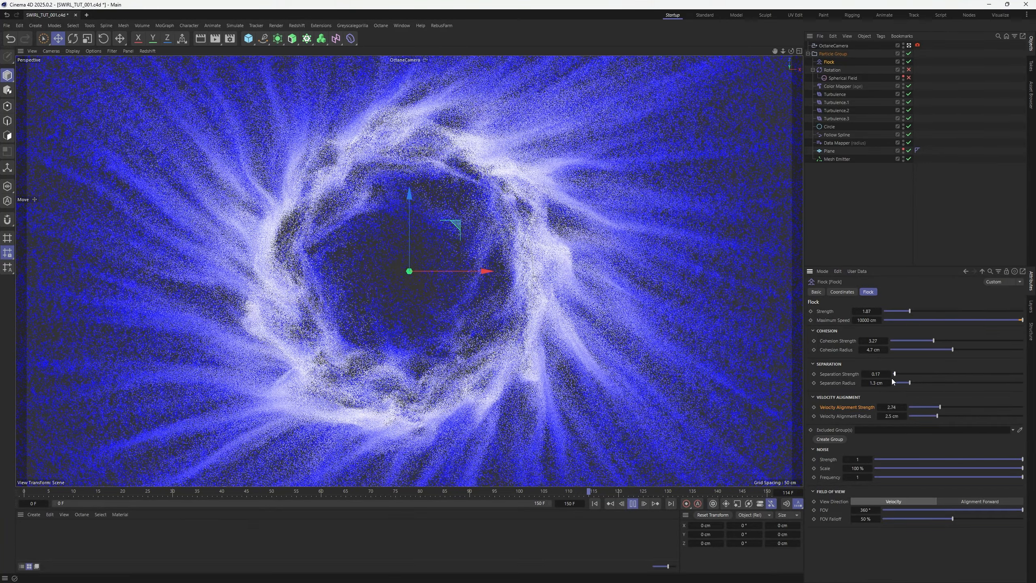
Step: Replay the simulation in short stretches to examine how the retuned Flock modifier clumps the particles
{"action": "left_click", "coordinate": [632, 503]}
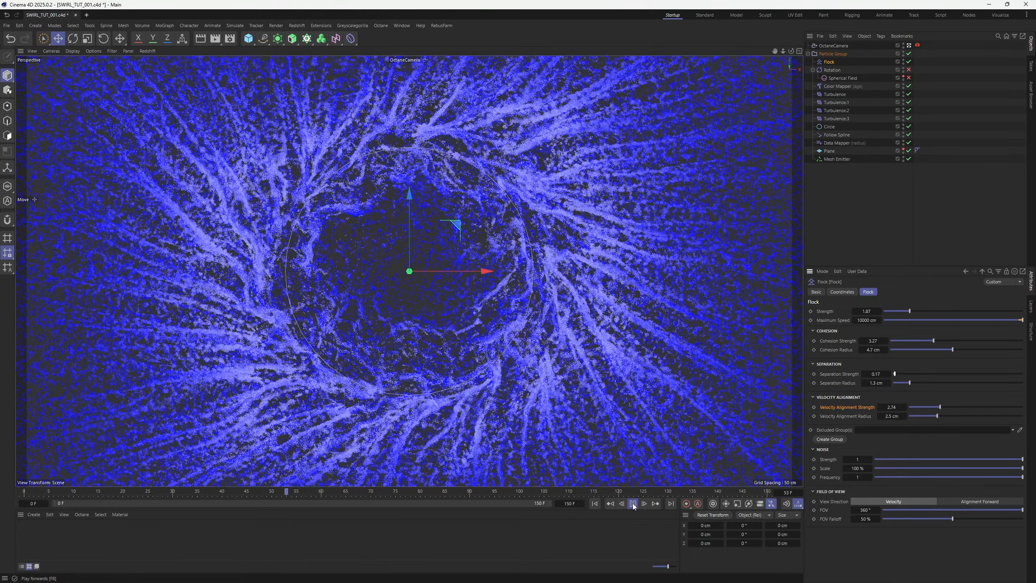
{"action": "left_click", "coordinate": [633, 503]}
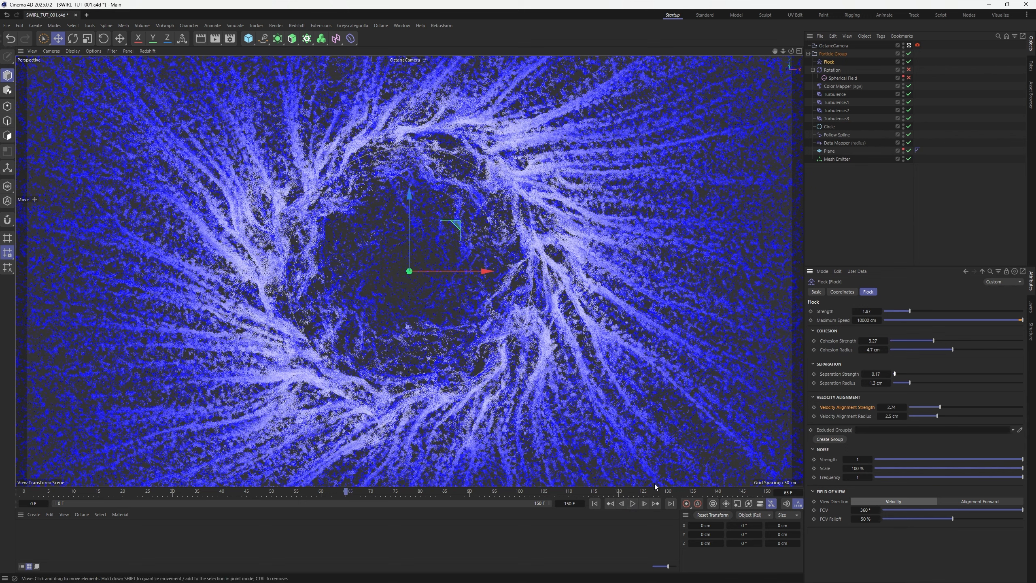
{"action": "left_click", "coordinate": [632, 504]}
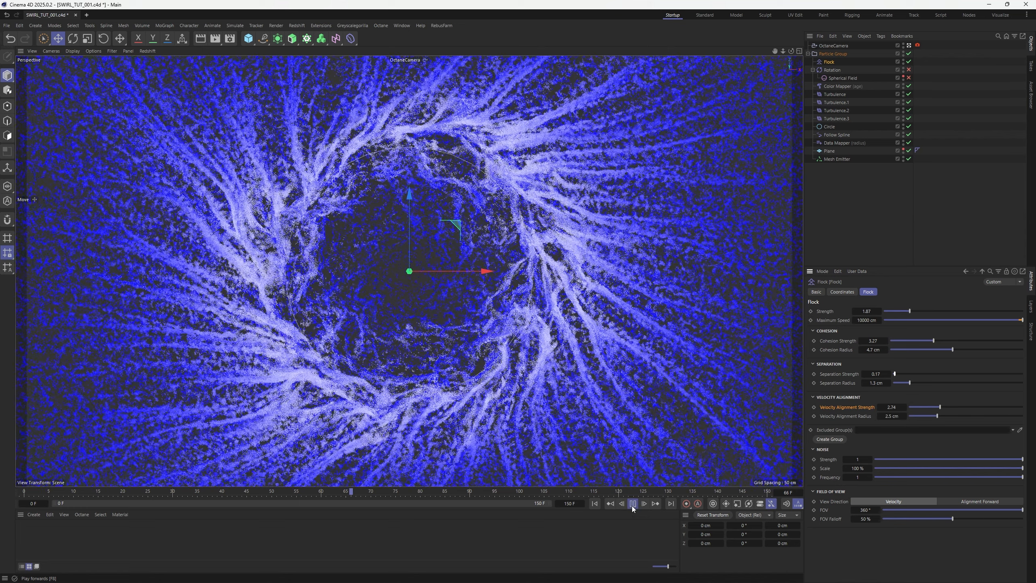
{"action": "left_click", "coordinate": [632, 504]}
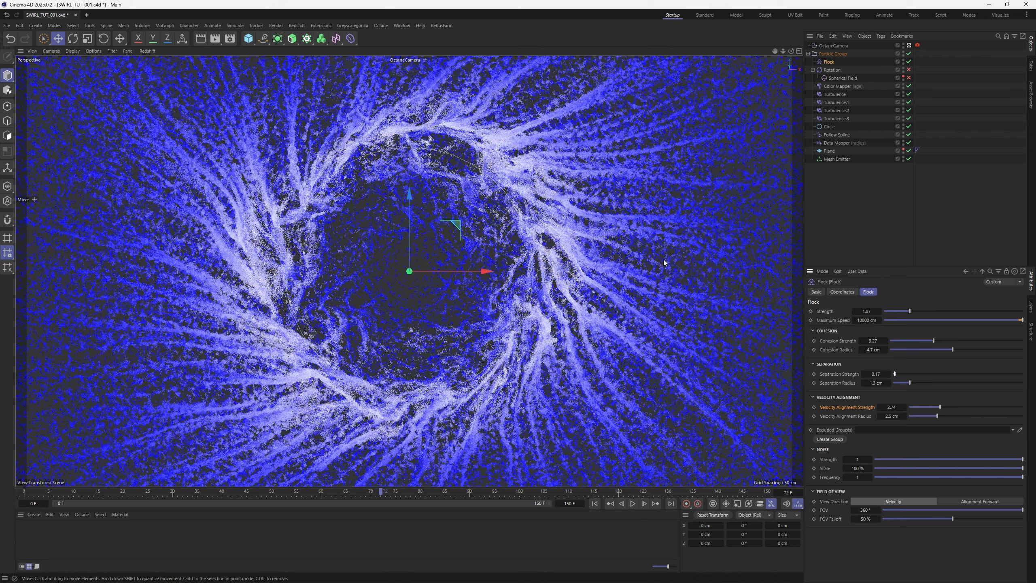
{"action": "left_click", "coordinate": [851, 221]}
Step: Disable the Flock modifier and replay the simulation from the first frame
{"action": "left_click", "coordinate": [909, 62]}
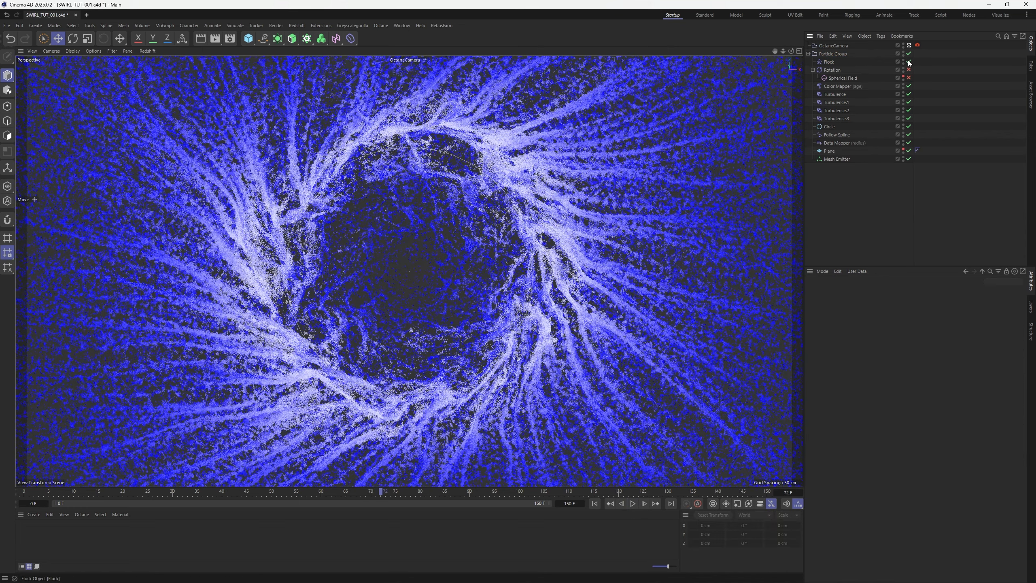
{"action": "left_click", "coordinate": [594, 503]}
{"action": "left_click", "coordinate": [632, 504]}
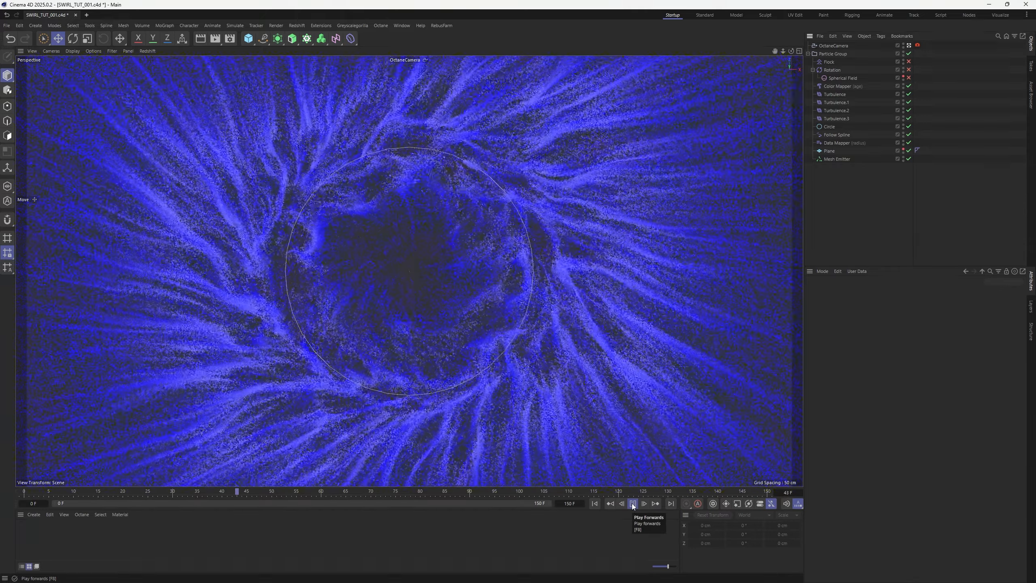
{"action": "left_click", "coordinate": [633, 504]}
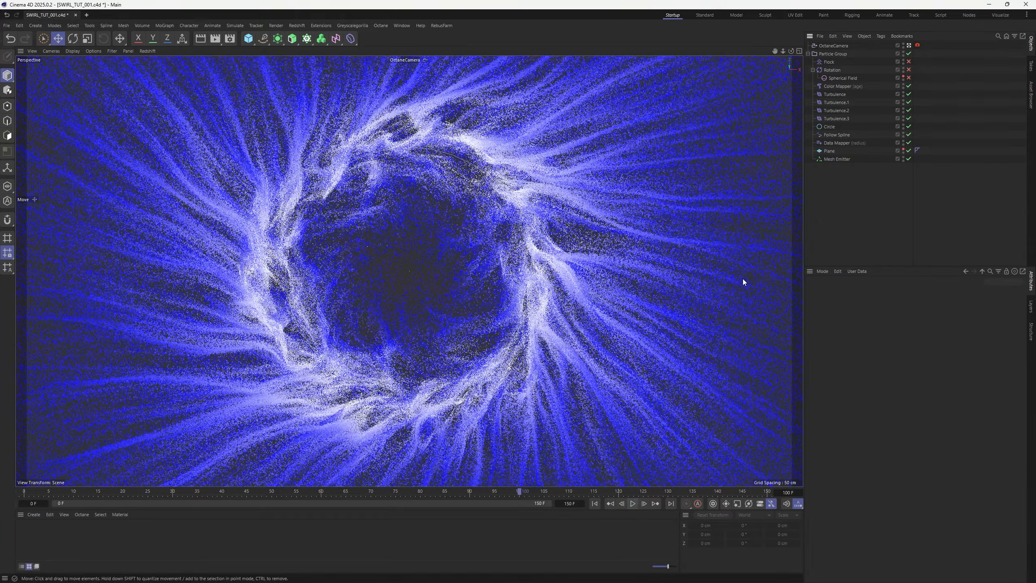
Step: Add a Spin modifier inside the Particle Group above Flock and set its speed to 50°
{"action": "left_click", "coordinate": [242, 27]}
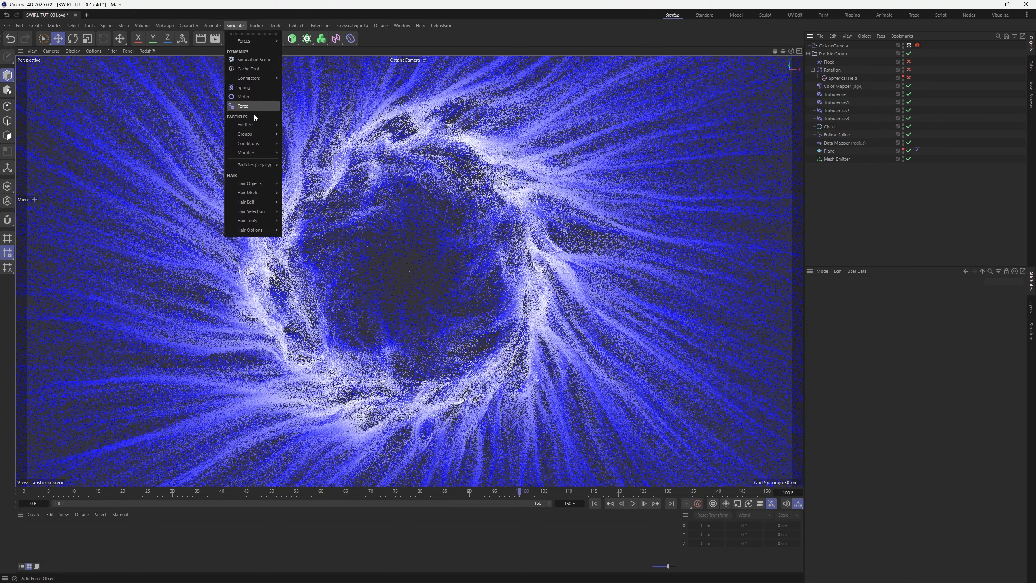
{"action": "mouse_move", "coordinate": [249, 155]}
{"action": "left_click", "coordinate": [296, 225]}
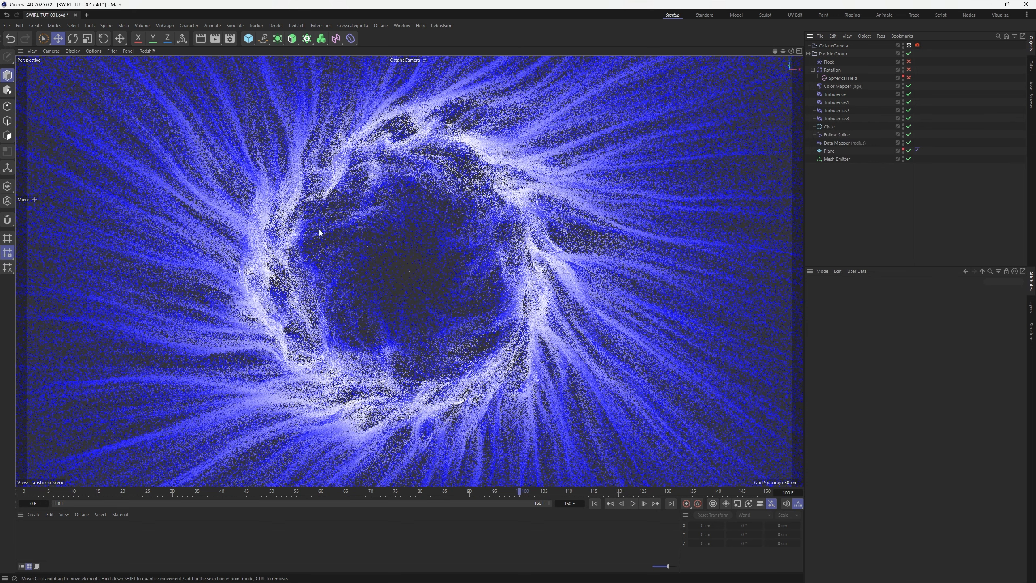
{"action": "mouse_move", "coordinate": [825, 47]}
{"action": "left_mouse_down"}
{"action": "mouse_move", "coordinate": [832, 76]}
{"action": "mouse_move", "coordinate": [830, 64]}
{"action": "left_mouse_up"}
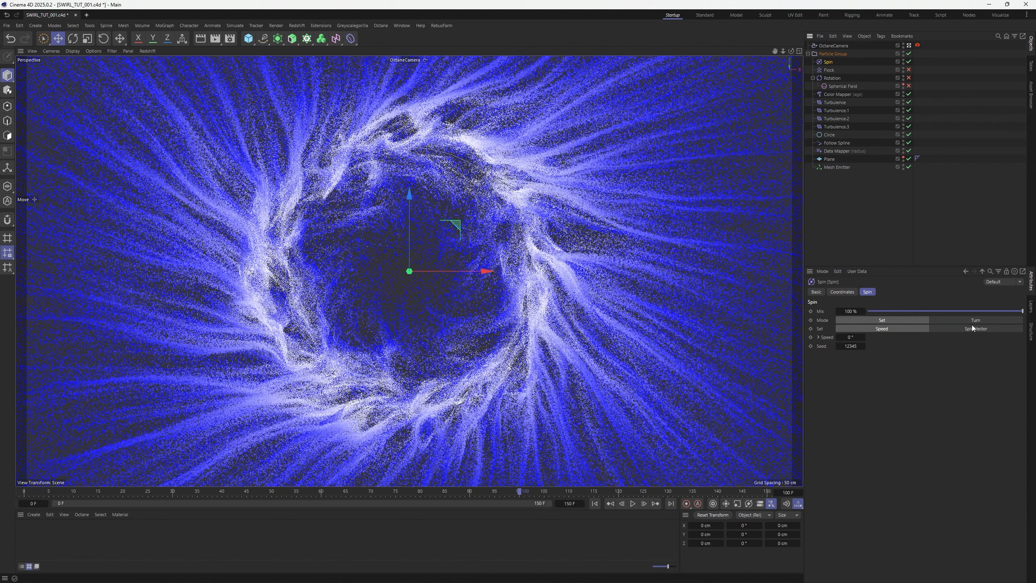
{"action": "left_click", "coordinate": [849, 339]}
{"action": "type", "text": "50"}
{"action": "key", "text": "Return"}
Step: Replay the simulation from the first frame to examine the effect of the Spin modifier
{"action": "left_click", "coordinate": [601, 504]}
{"action": "left_click", "coordinate": [632, 503]}
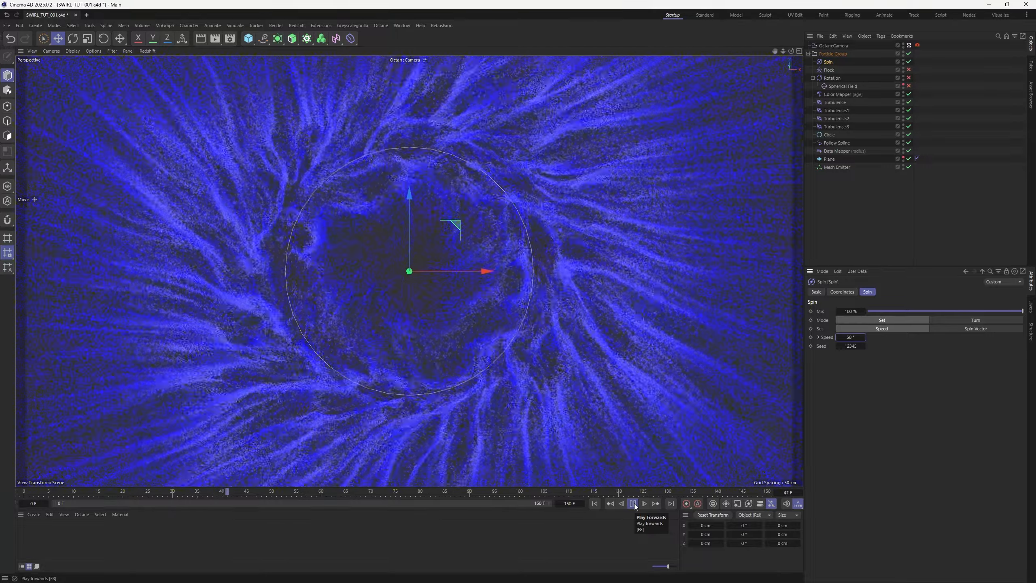
{"action": "left_click", "coordinate": [632, 503]}
{"action": "left_click", "coordinate": [894, 229]}
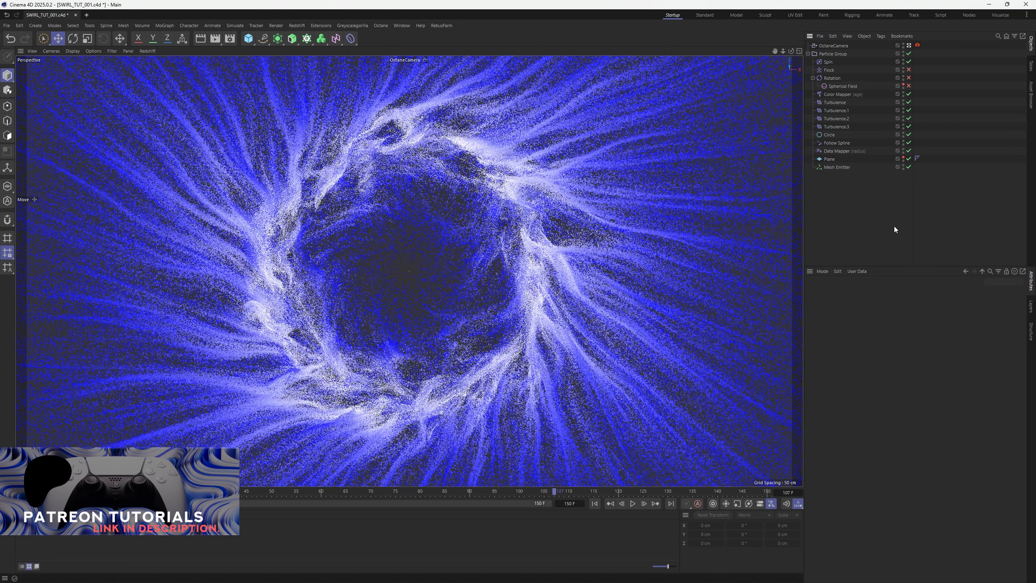
Step: Leave the OctaneCamera for the default camera, inspect the swirl from an angle and save the scene as SWIRL_TUT_003.c4d
{"action": "left_click", "coordinate": [909, 45]}
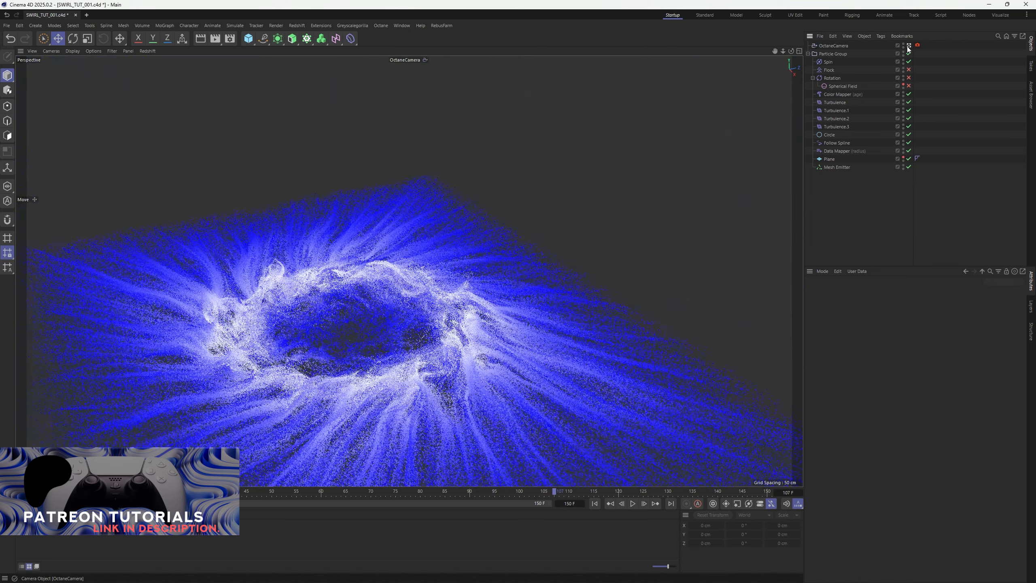
{"action": "middle_click_drag", "start_coordinate": [460, 285], "coordinate": [510, 239], "text": "alt"}
{"action": "left_click_drag", "start_coordinate": [410, 265], "coordinate": [471, 281], "text": "alt"}
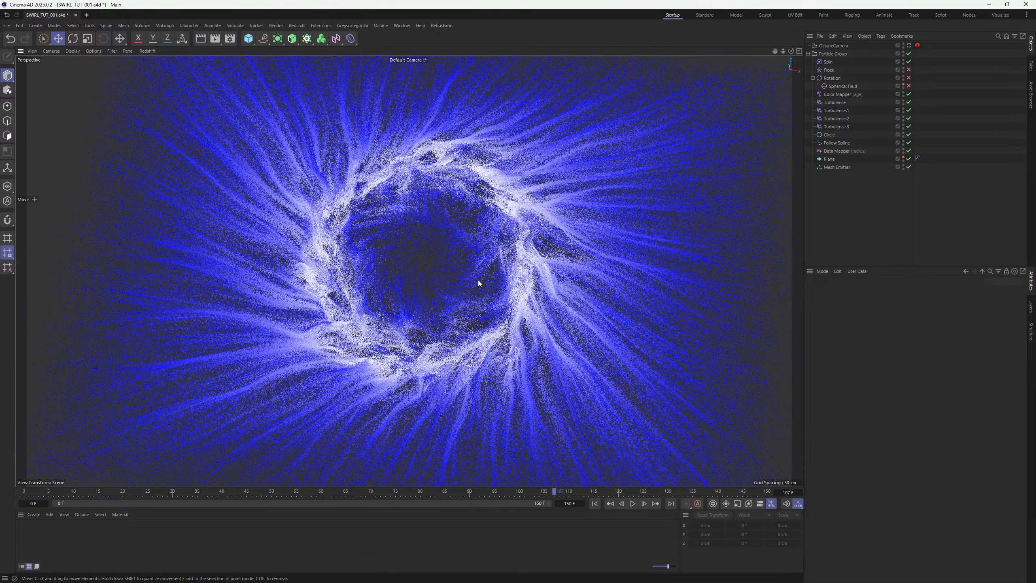
{"action": "left_click_drag", "start_coordinate": [542, 279], "coordinate": [428, 210], "text": "alt"}
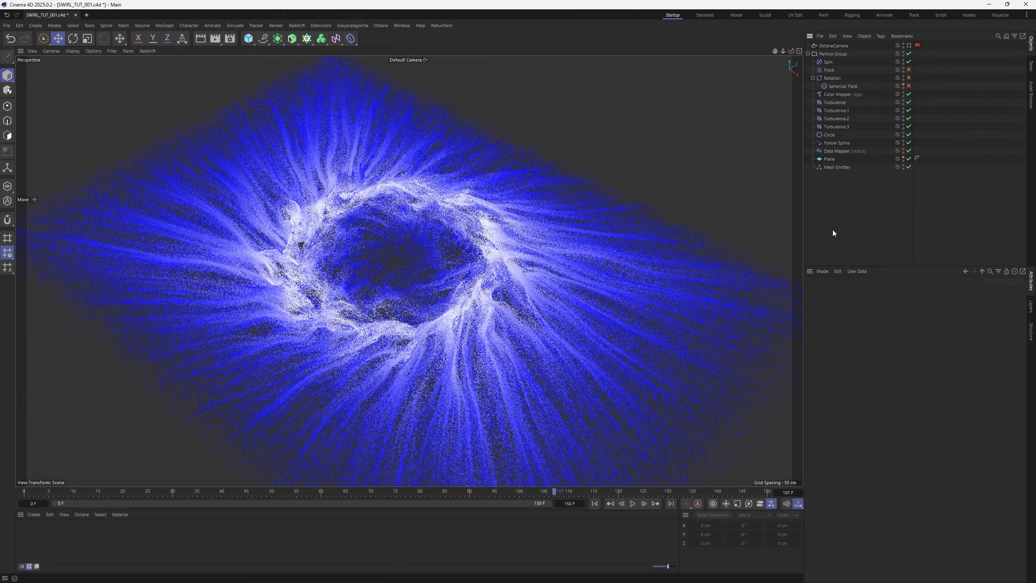
{"action": "key", "text": "ctrl+s"}
Step: Return the simulation to frame 0 and disable the Mesh Emitter
{"action": "left_click", "coordinate": [840, 167]}
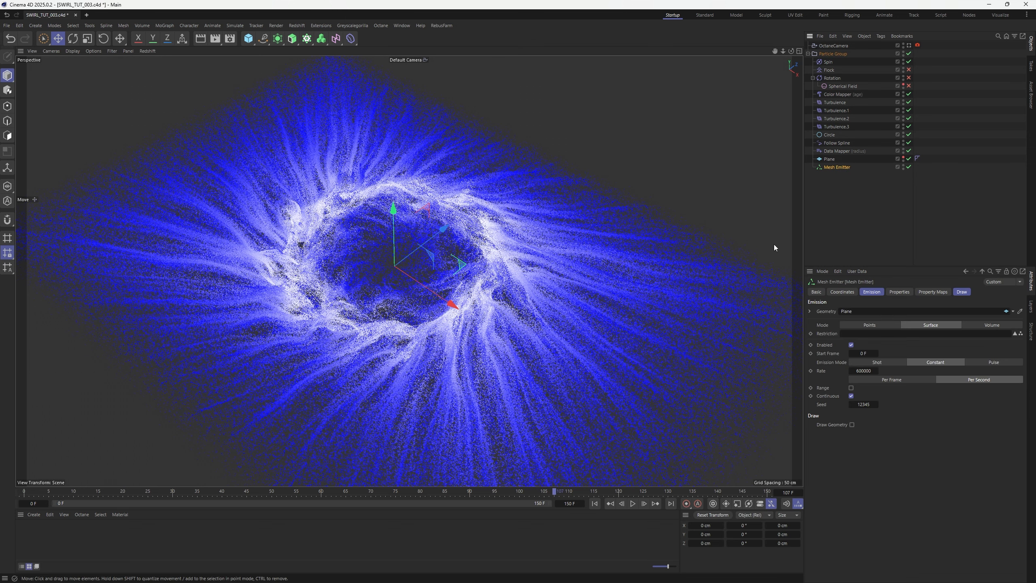
{"action": "left_click", "coordinate": [599, 504]}
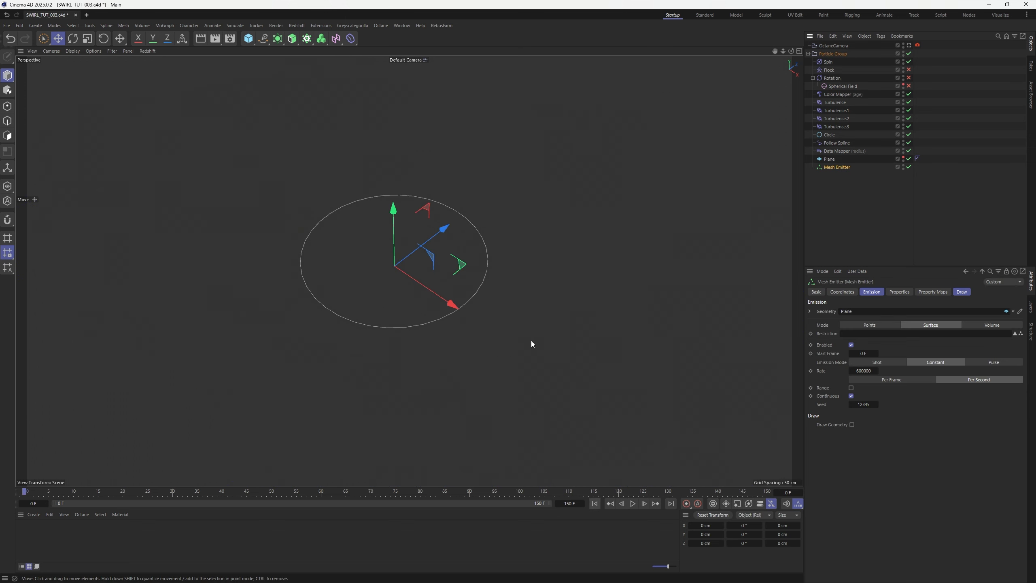
{"action": "left_click", "coordinate": [877, 295]}
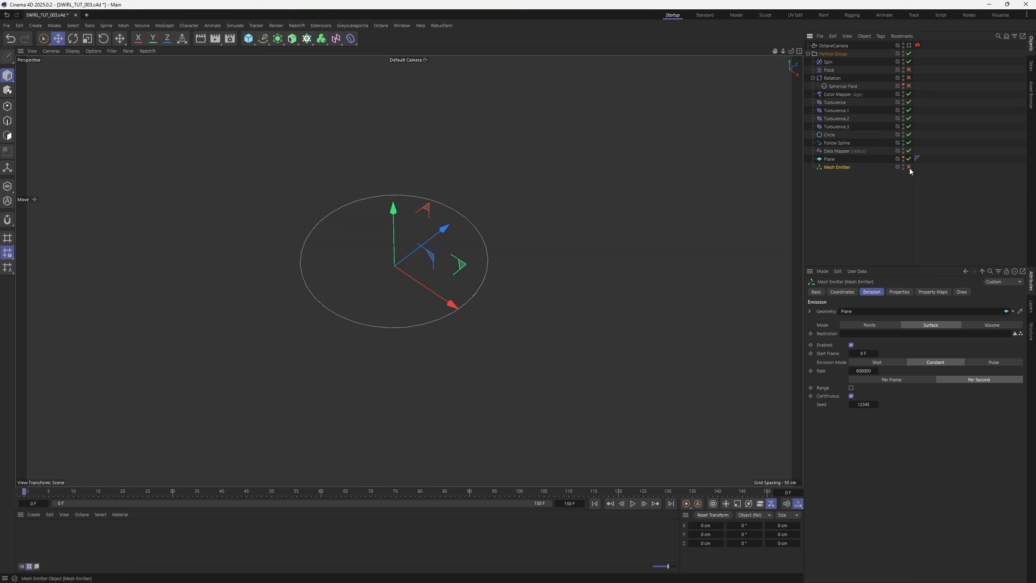
Step: Add a Basic Emitter and place it in the existing Particle Group just above the Mesh Emitter
{"action": "left_click", "coordinate": [234, 26]}
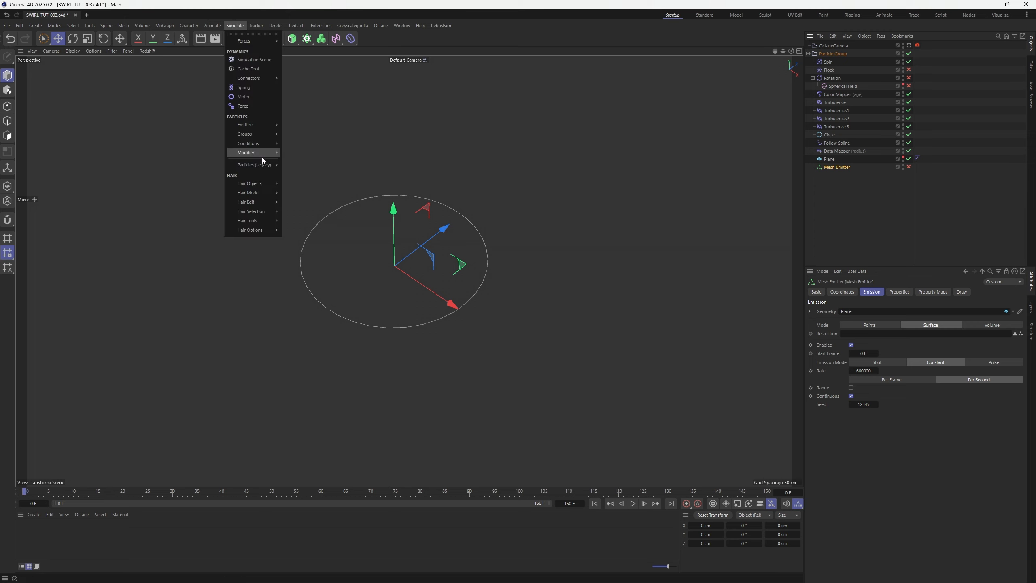
{"action": "mouse_move", "coordinate": [256, 124]}
{"action": "left_click", "coordinate": [305, 123]}
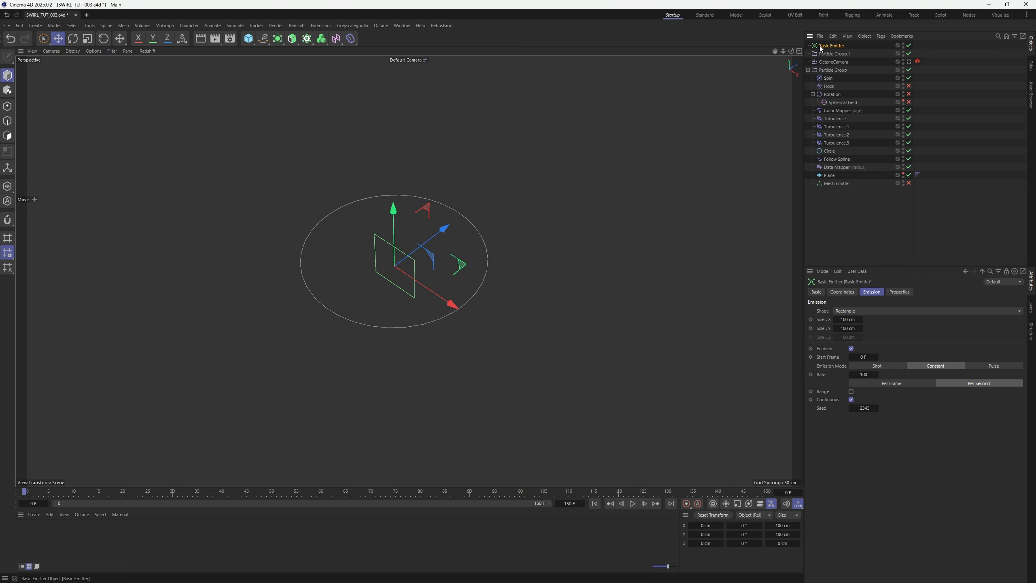
{"action": "left_click_drag", "start_coordinate": [821, 48], "coordinate": [839, 181]}
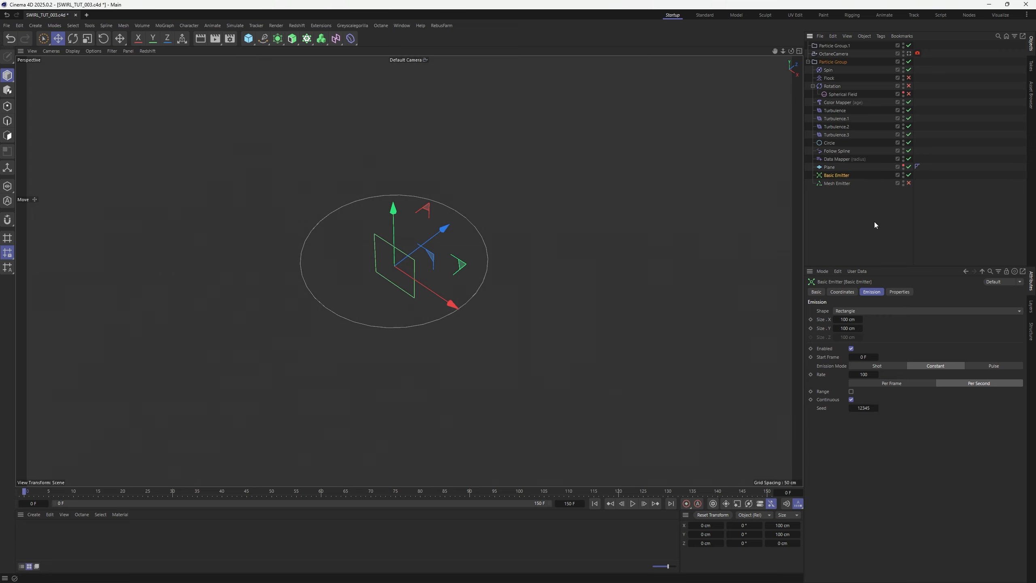
Step: Change the Basic Emitter's shape to Cube and set its size to 1400 cm in X and 1000 cm in Z
{"action": "left_click", "coordinate": [864, 310]}
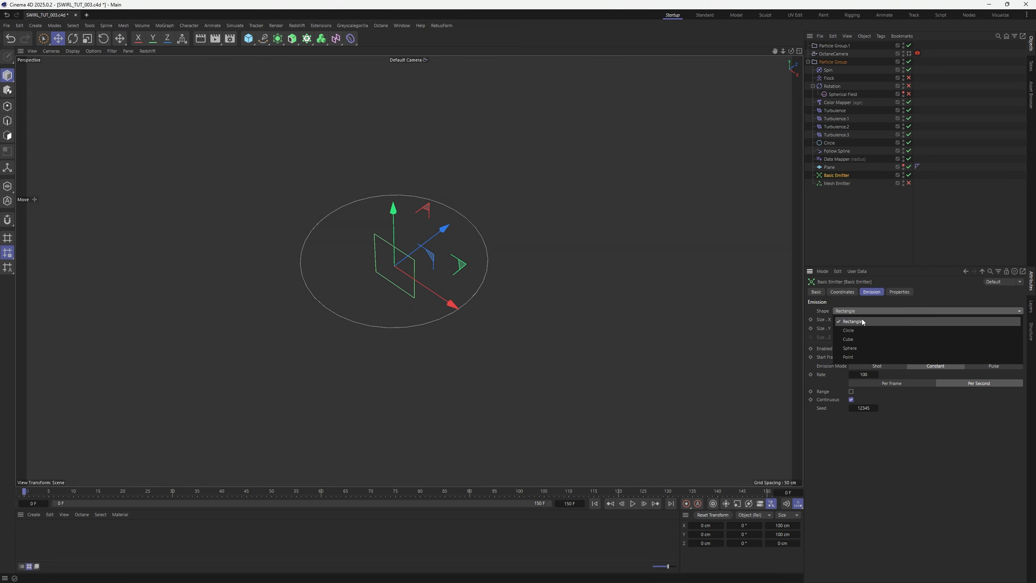
{"action": "left_click", "coordinate": [856, 340]}
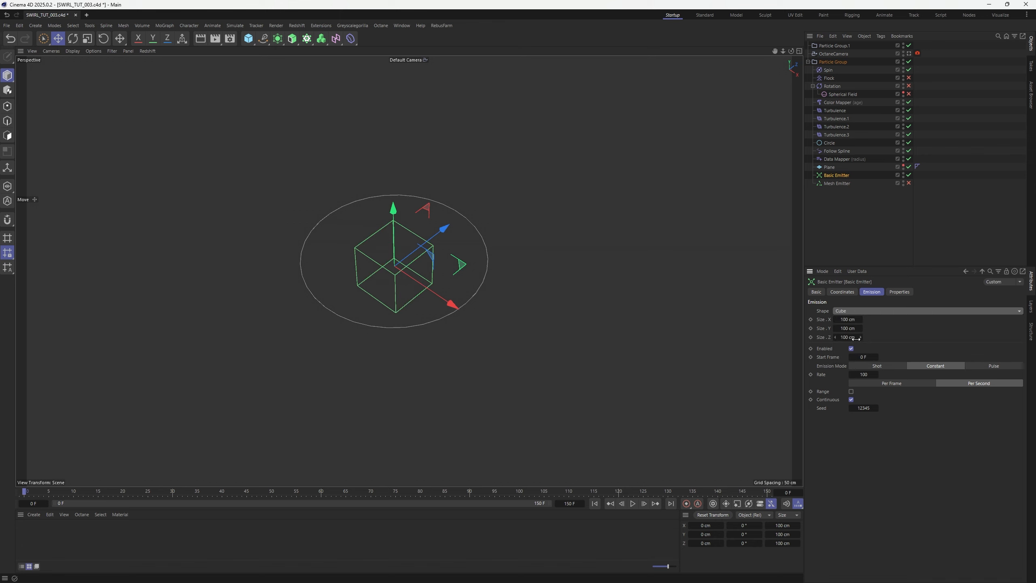
{"action": "mouse_move", "coordinate": [848, 319]}
{"action": "left_mouse_down"}
{"action": "mouse_move", "coordinate": [880, 319]}
{"action": "mouse_move", "coordinate": [860, 319]}
{"action": "left_mouse_up"}
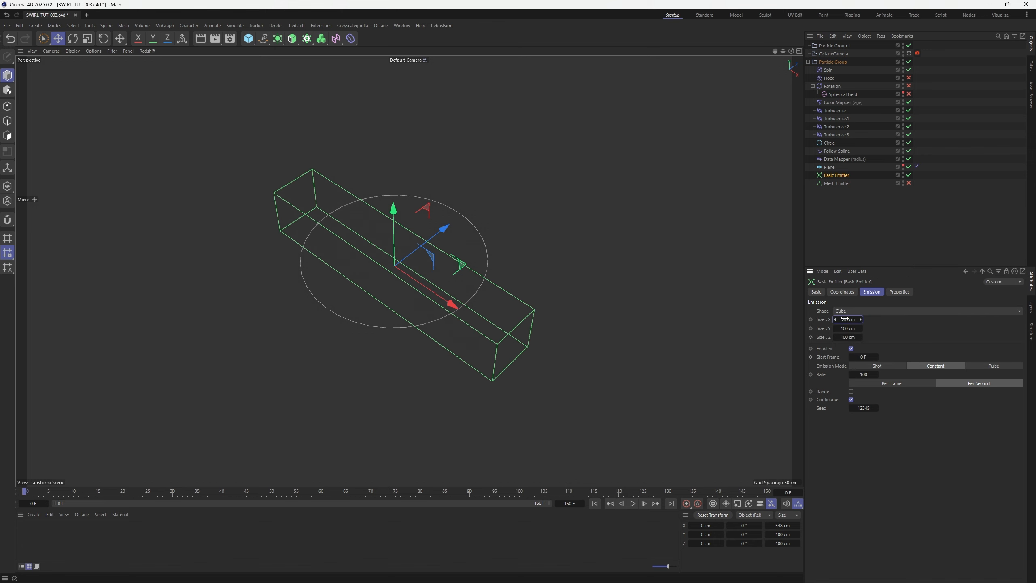
{"action": "type", "text": "1400"}
{"action": "key", "text": "Tab"}
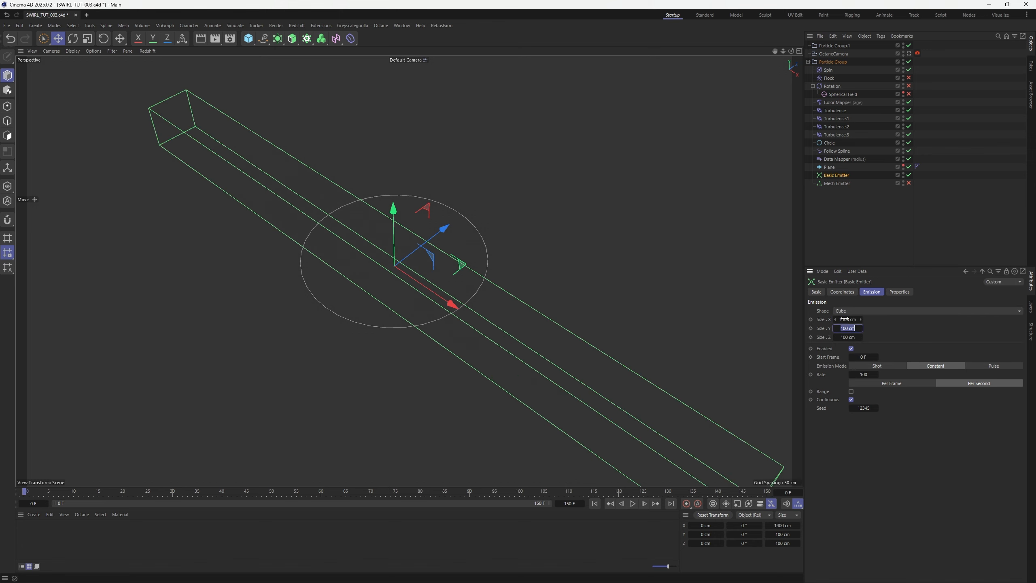
{"action": "key", "text": "Tab"}
{"action": "key", "text": "Return"}
Step: Check the Plane's dimensions and set the Basic Emitter's Y size to 25 cm, viewing the whole box
{"action": "left_click", "coordinate": [838, 183]}
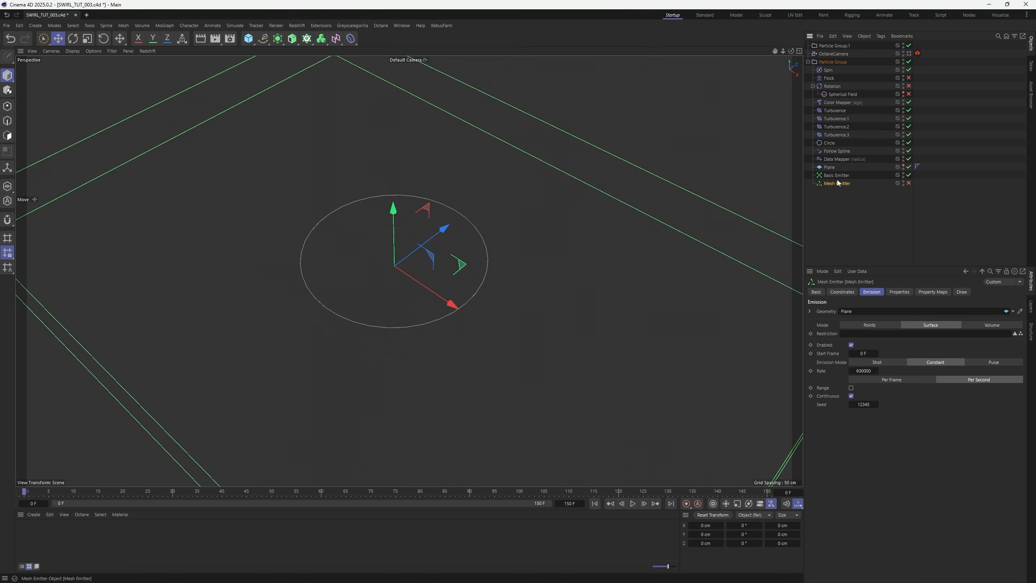
{"action": "left_click", "coordinate": [829, 167]}
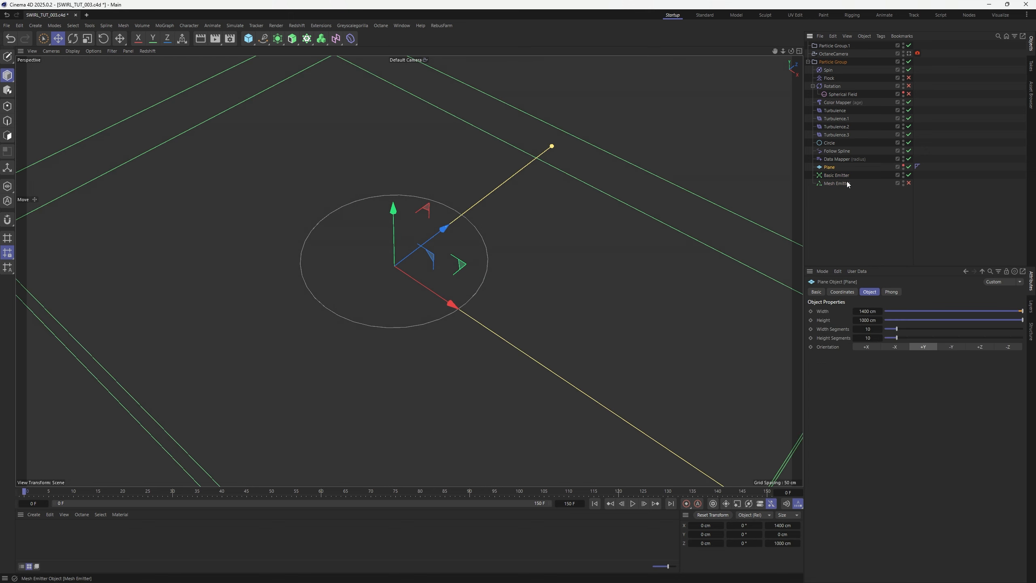
{"action": "left_click", "coordinate": [832, 176]}
{"action": "left_click", "coordinate": [847, 328]}
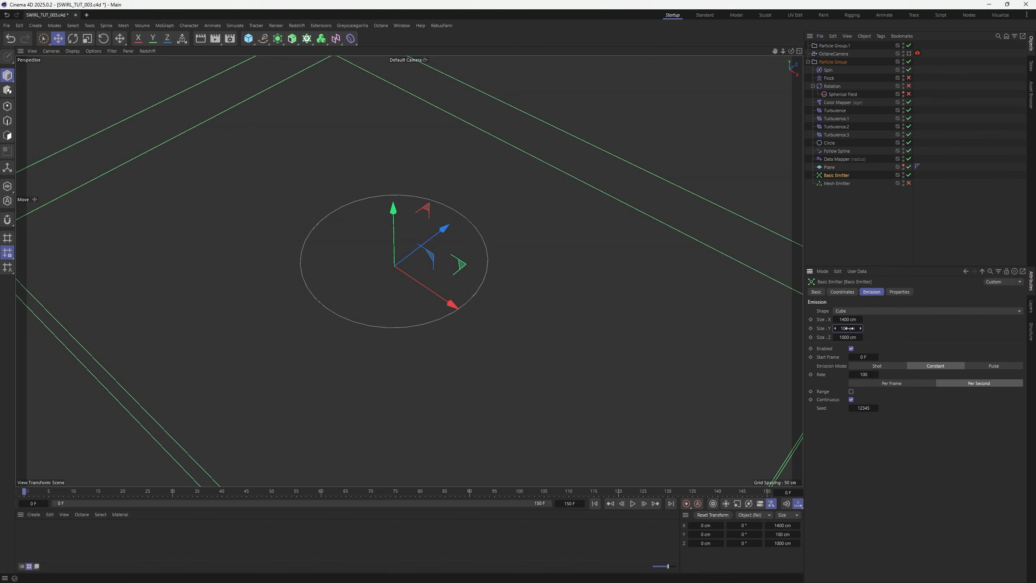
{"action": "type", "text": "25"}
{"action": "key", "text": "Return"}
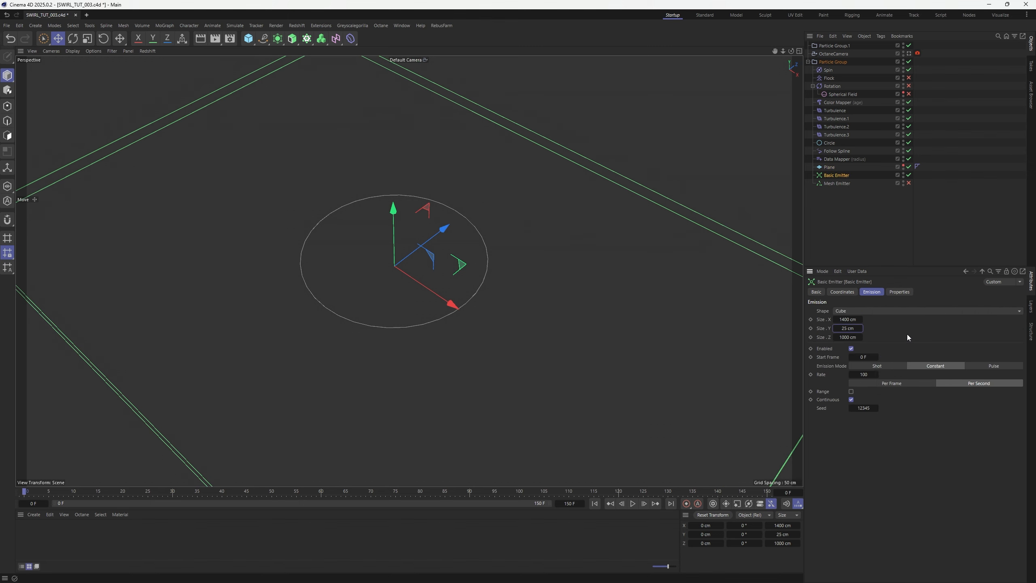
{"action": "scroll", "coordinate": [578, 250], "scroll_direction": "down", "scroll_amount": 3}
{"action": "left_click_drag", "start_coordinate": [494, 278], "coordinate": [514, 252], "text": "alt"}
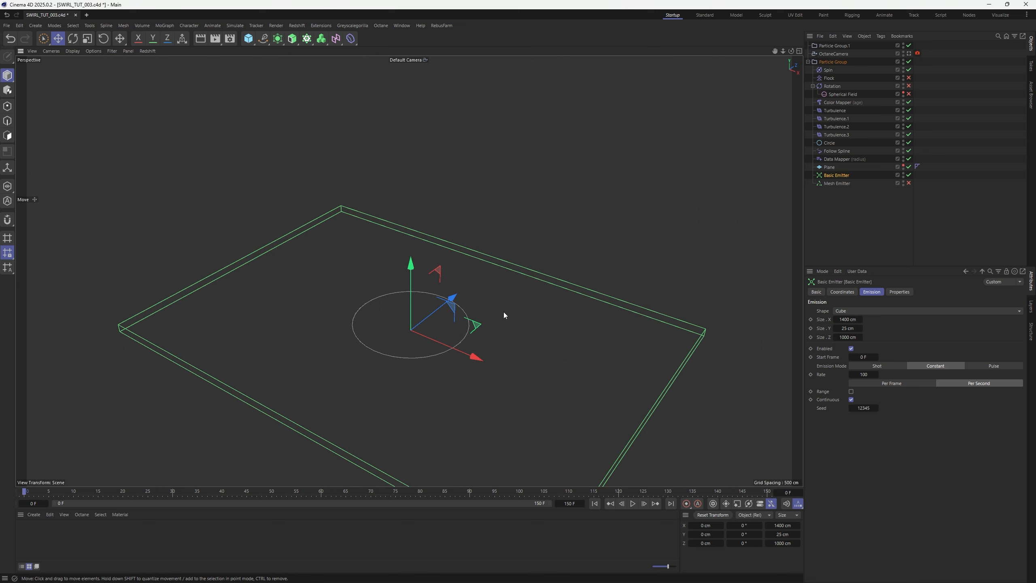
{"action": "middle_click_drag", "start_coordinate": [503, 312], "coordinate": [504, 249], "text": "alt"}
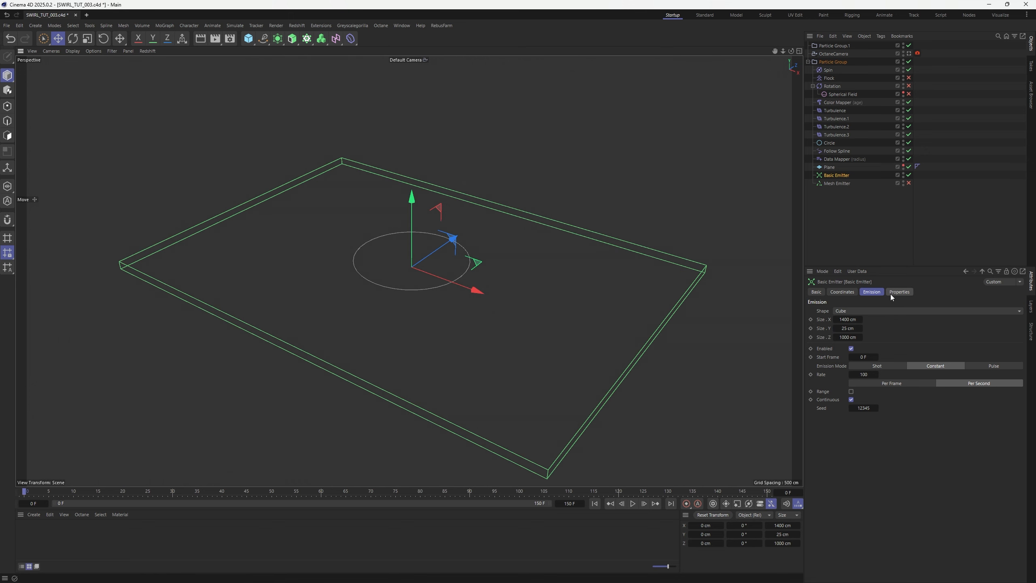
Step: Set the Basic Emitter's emission rate to 200000 per second
{"action": "left_click", "coordinate": [870, 373]}
{"action": "type", "text": "200"}
{"action": "key", "text": "Return"}
Step: Give the Basic Emitter a Radial direction, a speed of -60 cm and a radius of 0 cm, and play the simulation
{"action": "left_click", "coordinate": [898, 292]}
{"action": "left_click", "coordinate": [888, 388]}
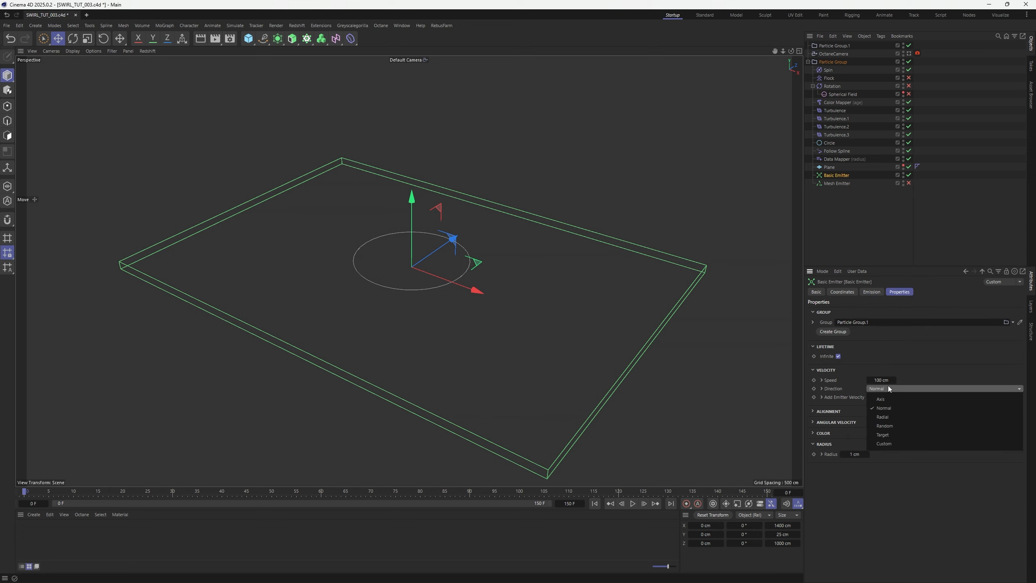
{"action": "left_click", "coordinate": [877, 419]}
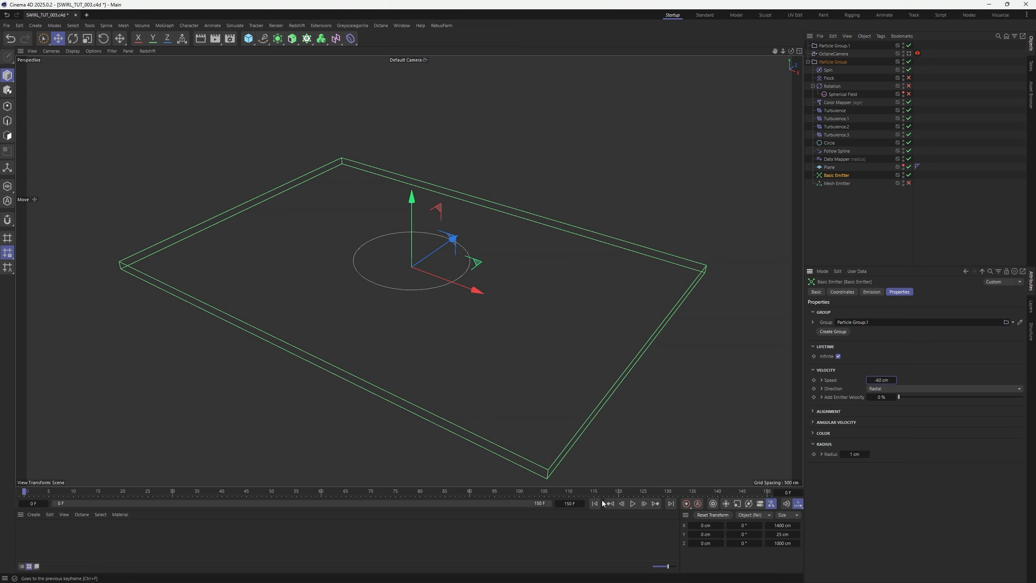
{"action": "left_click", "coordinate": [861, 454]}
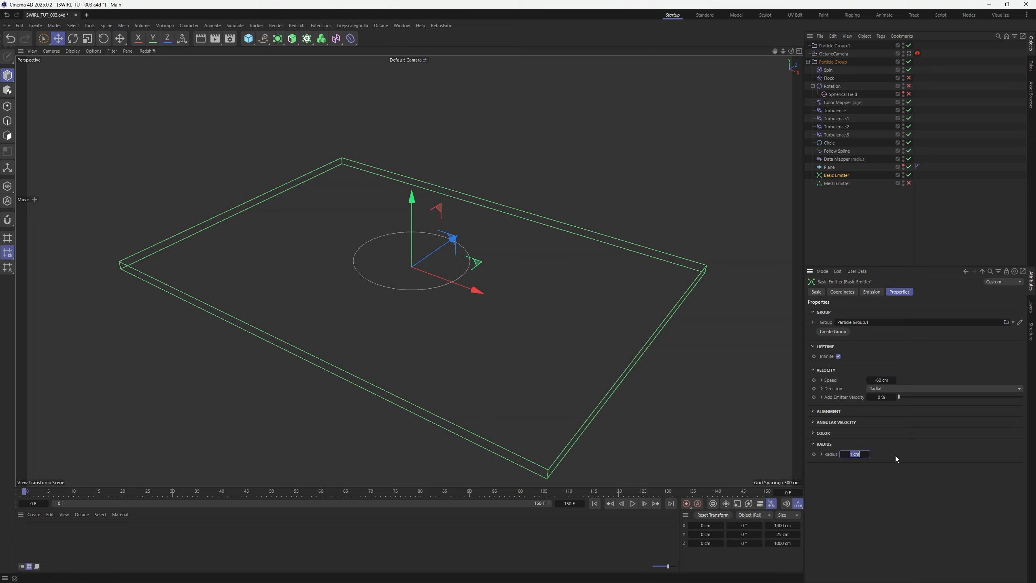
{"action": "left_click", "coordinate": [633, 505]}
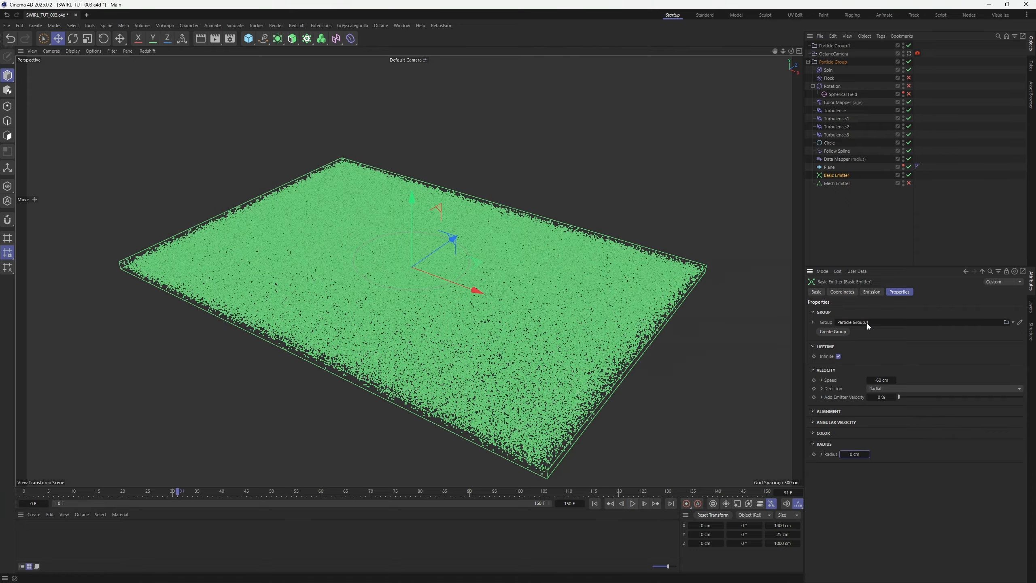
Step: Delete Particle Group.1 and assign the Basic Emitter to the original Particle Group
{"action": "left_click", "coordinate": [835, 45]}
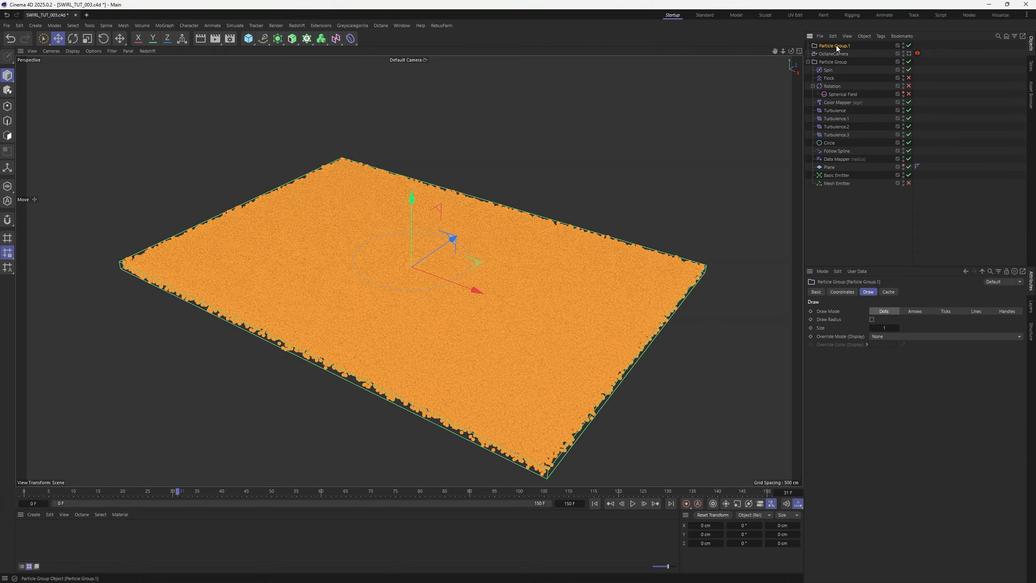
{"action": "key", "text": "Delete"}
{"action": "left_click", "coordinate": [835, 165]}
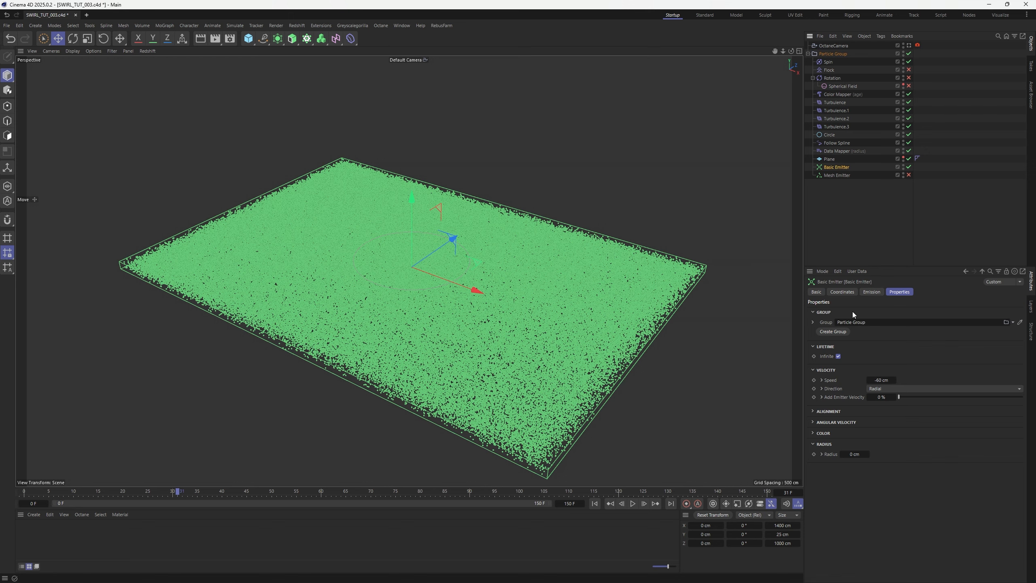
Step: Replay the simulation from frame 0, stop at frame 66 and examine the particle layer's thickness edge-on
{"action": "left_click", "coordinate": [707, 407]}
{"action": "left_click", "coordinate": [594, 503]}
{"action": "left_click", "coordinate": [633, 503]}
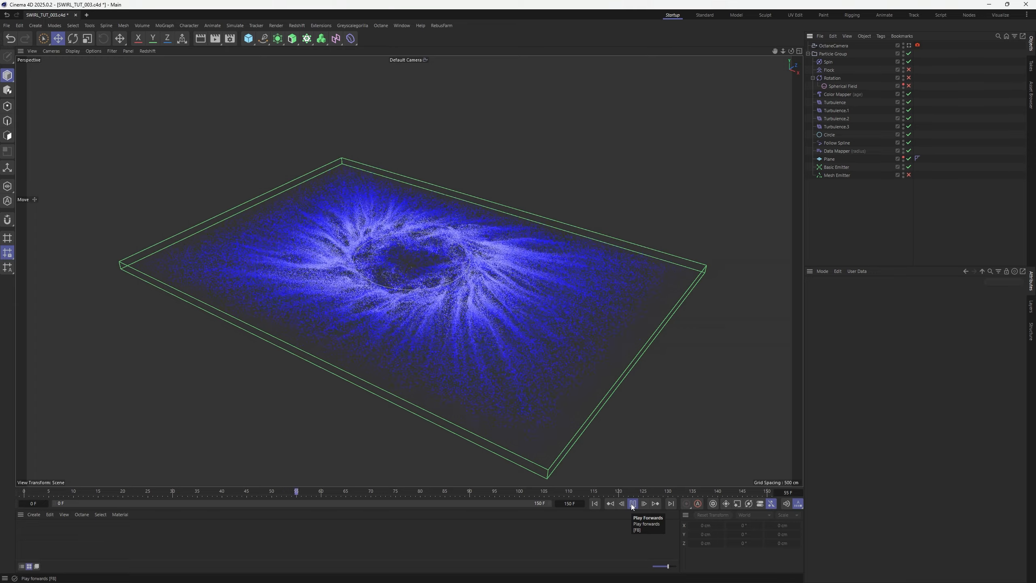
{"action": "left_click", "coordinate": [633, 503]}
{"action": "left_click_drag", "start_coordinate": [451, 339], "coordinate": [472, 250], "text": "alt"}
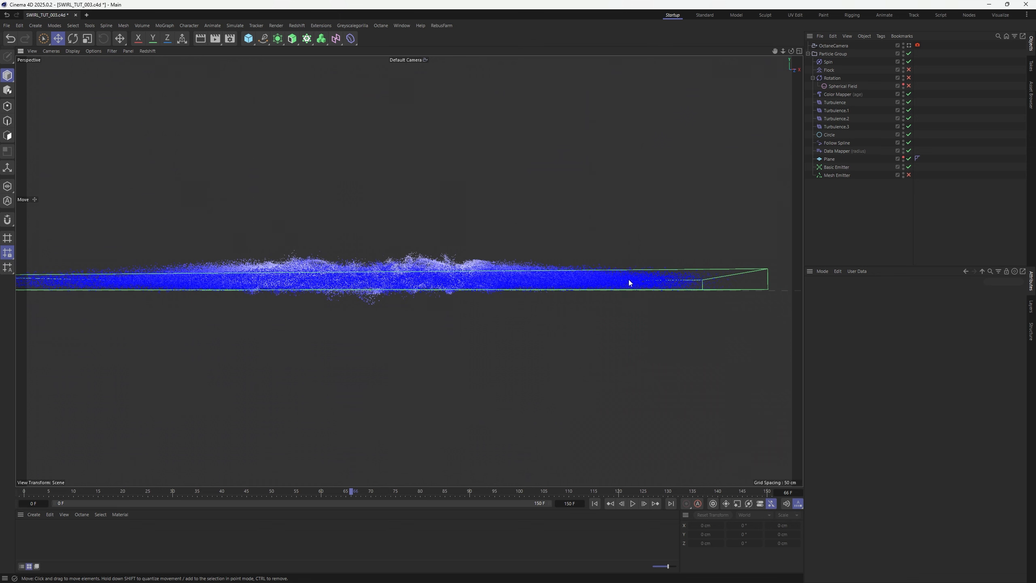
Step: Set the Basic Emitter's Y size to 35 cm and replay the simulation from frame 0, examining the swirl from above
{"action": "left_click", "coordinate": [831, 167]}
{"action": "left_click", "coordinate": [873, 293]}
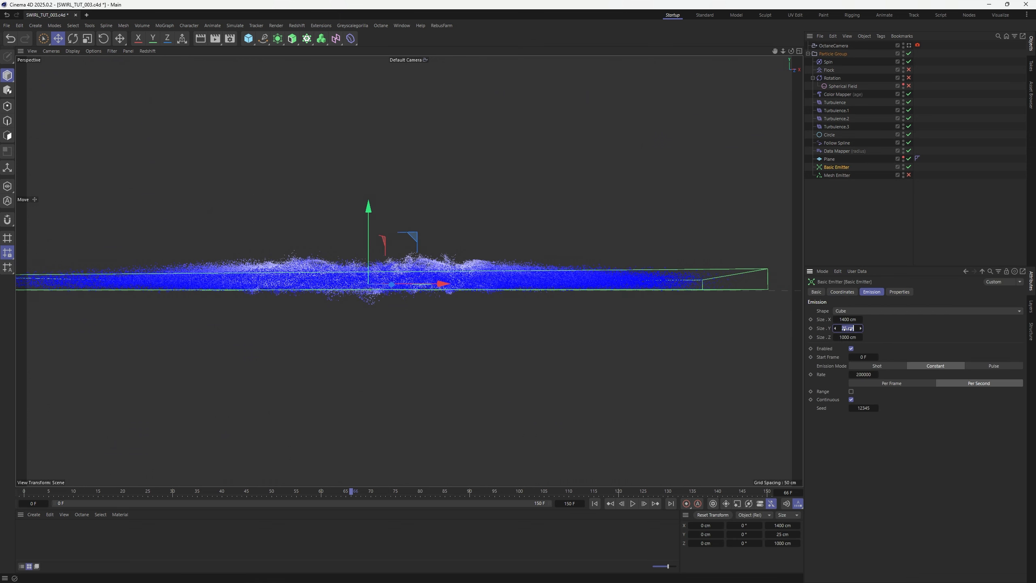
{"action": "type", "text": "35"}
{"action": "key", "text": "Return"}
{"action": "key", "text": "shift+f"}
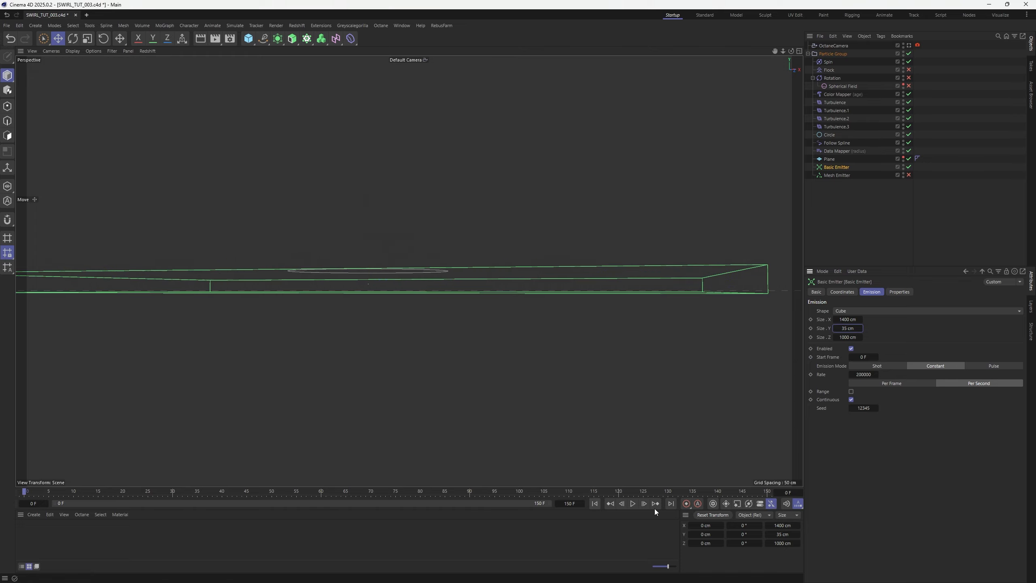
{"action": "left_click", "coordinate": [632, 503]}
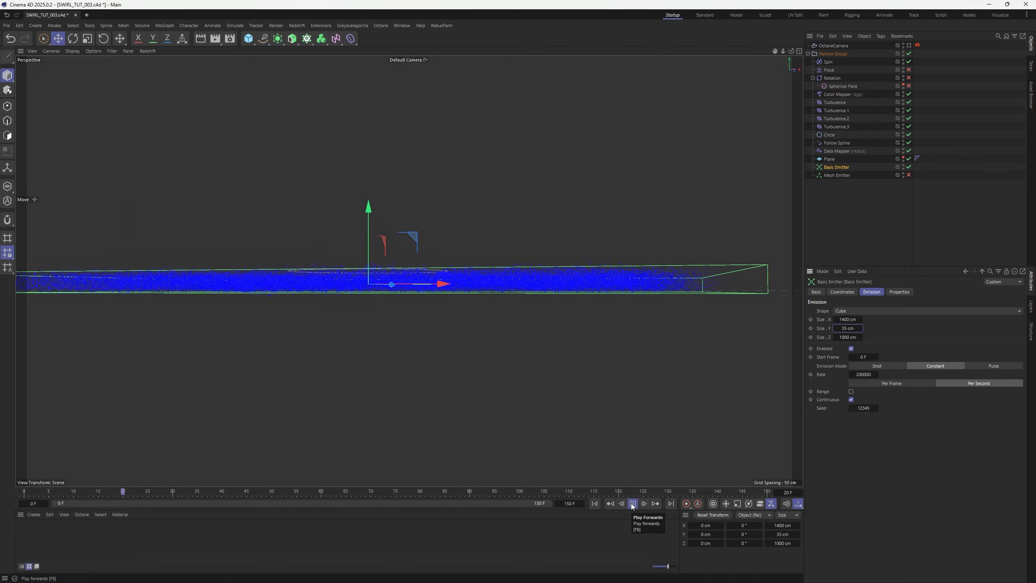
{"action": "left_click", "coordinate": [633, 504]}
{"action": "left_click_drag", "start_coordinate": [520, 346], "coordinate": [472, 386], "text": "alt"}
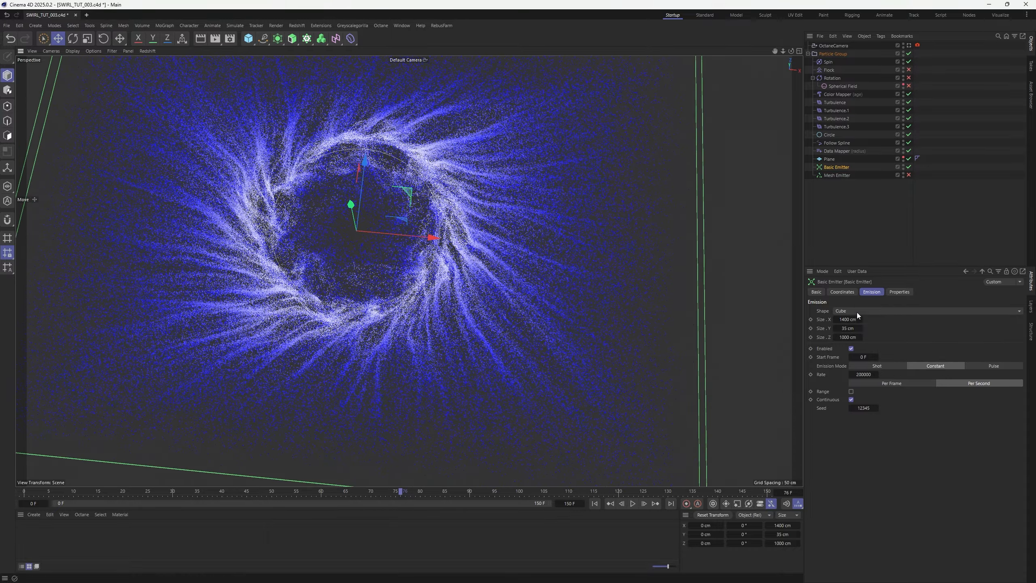
Step: Increase the Basic Emitter's rate and replay the simulation, checking it through the OctaneCamera and at an angle through the default camera
{"action": "left_click", "coordinate": [854, 374]}
{"action": "left_click", "coordinate": [596, 505]}
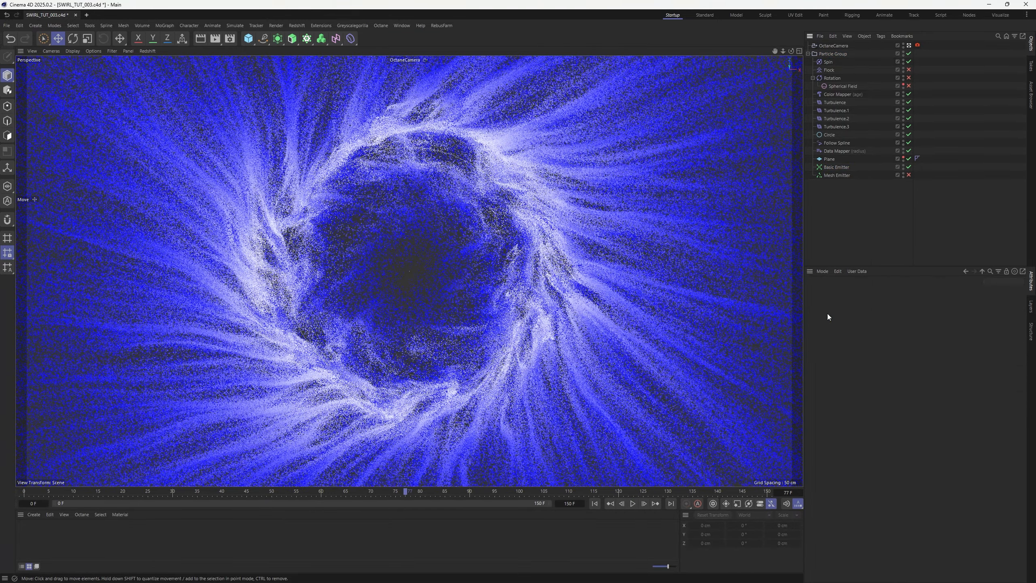
{"action": "left_click", "coordinate": [909, 46]}
{"action": "mouse_move", "coordinate": [790, 52]}
{"action": "left_mouse_down"}
{"action": "mouse_move", "coordinate": [785, 57]}
{"action": "mouse_move", "coordinate": [773, 20]}
{"action": "mouse_move", "coordinate": [780, 50]}
{"action": "left_mouse_up"}
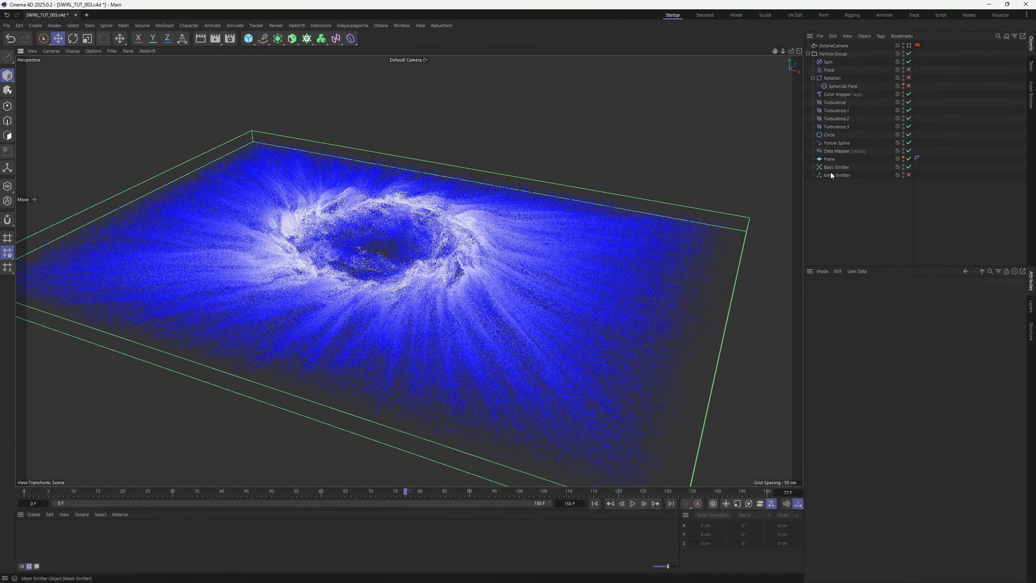
Step: Viewing through the OctaneCamera, set Follow Spline's Attract Strength to 0.3, Follow Strength to 0.4 and Mix to 42% while replaying the simulation
{"action": "left_click", "coordinate": [836, 142]}
{"action": "left_click", "coordinate": [909, 45]}
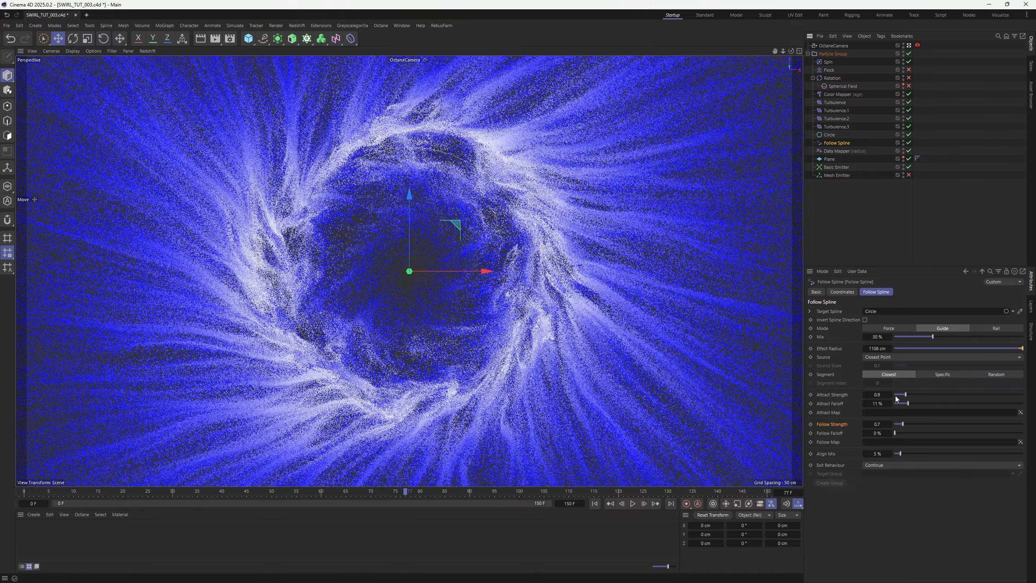
{"action": "left_click", "coordinate": [594, 503]}
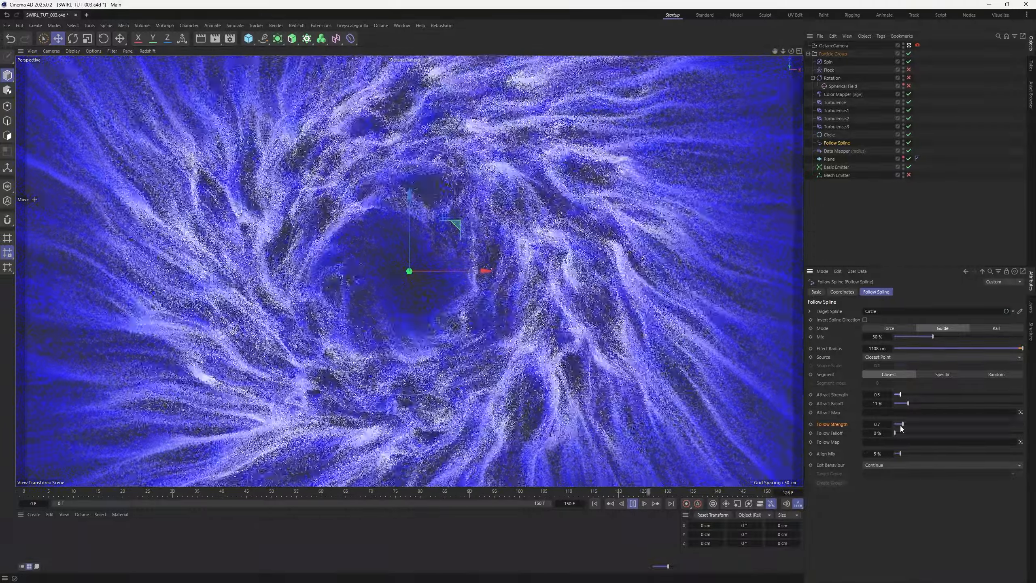
{"action": "left_click_drag", "start_coordinate": [901, 426], "coordinate": [899, 425]}
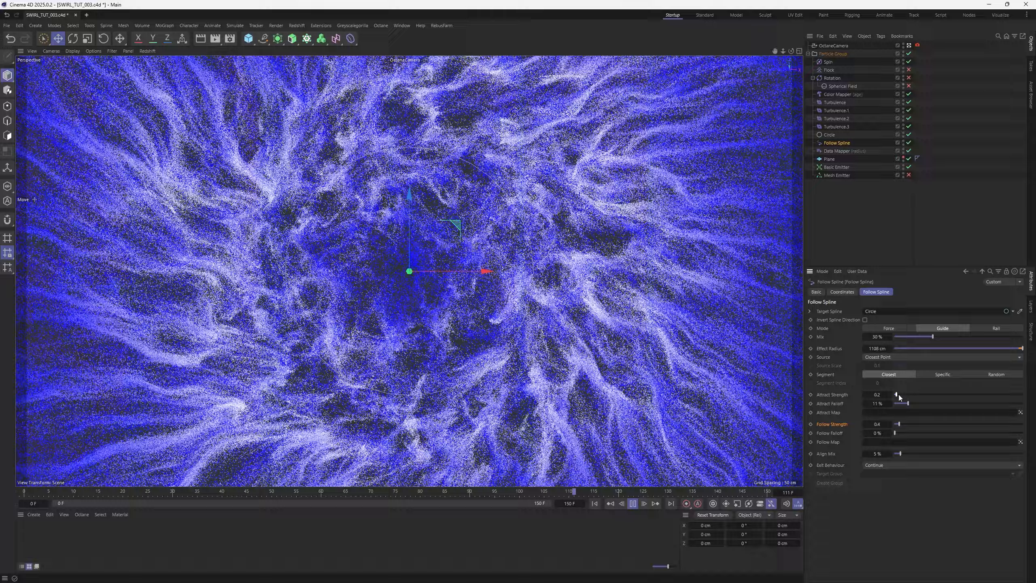
{"action": "left_click_drag", "start_coordinate": [899, 394], "coordinate": [896, 395]}
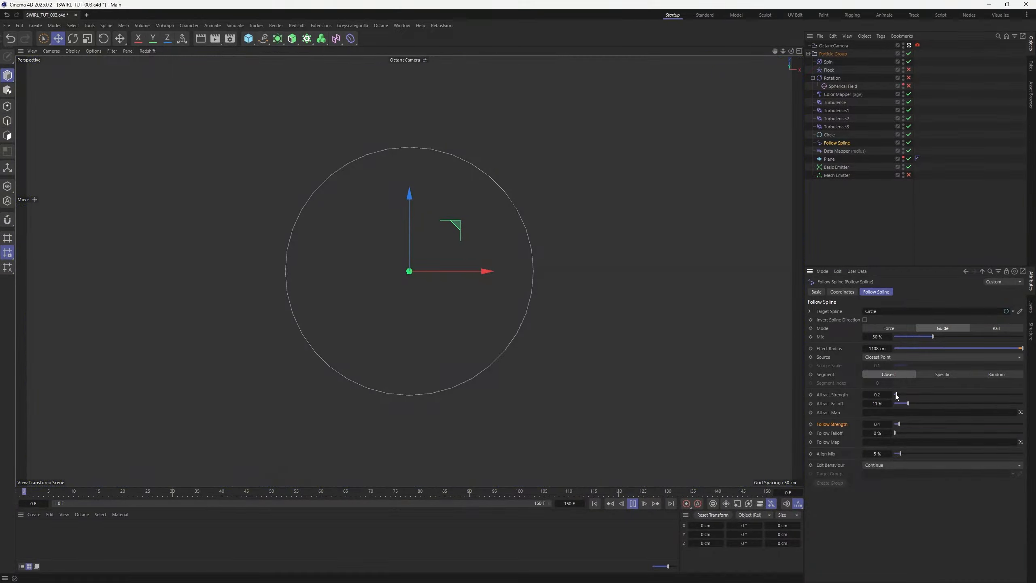
{"action": "left_click_drag", "start_coordinate": [934, 337], "coordinate": [948, 338]}
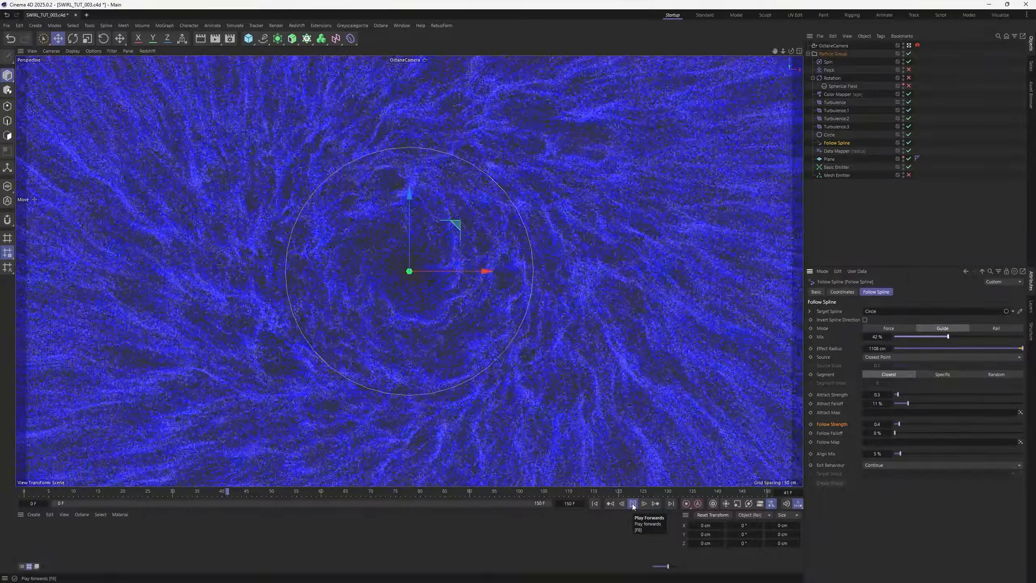
{"action": "left_click", "coordinate": [633, 504]}
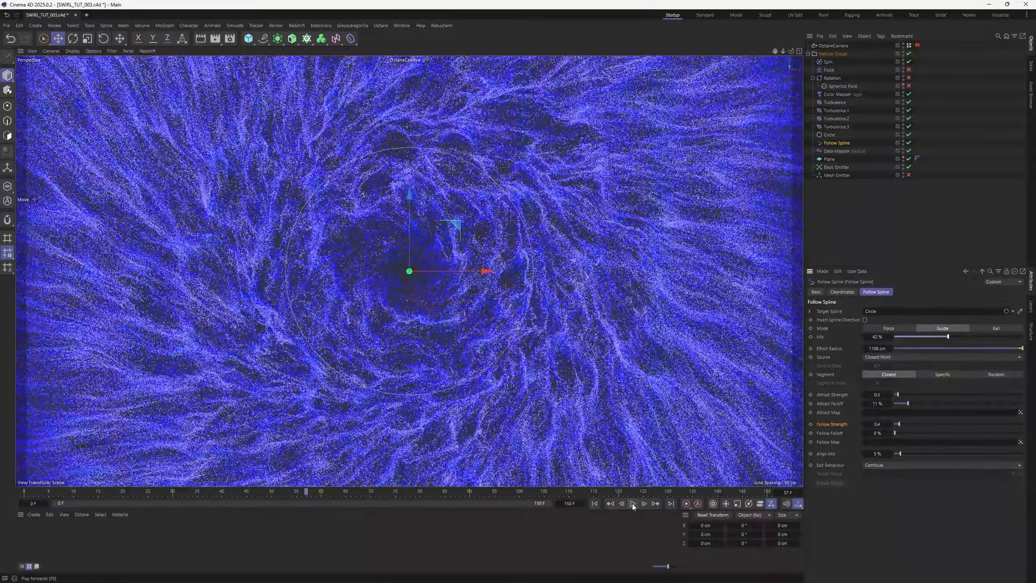